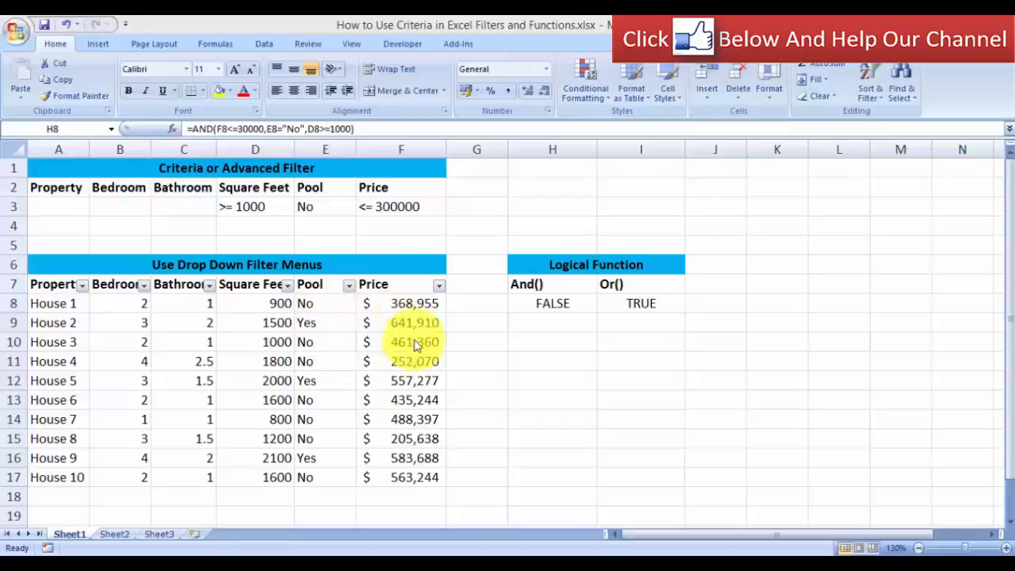
Filter the Pool column to show only the houses marked Yes
left_click(349, 285)
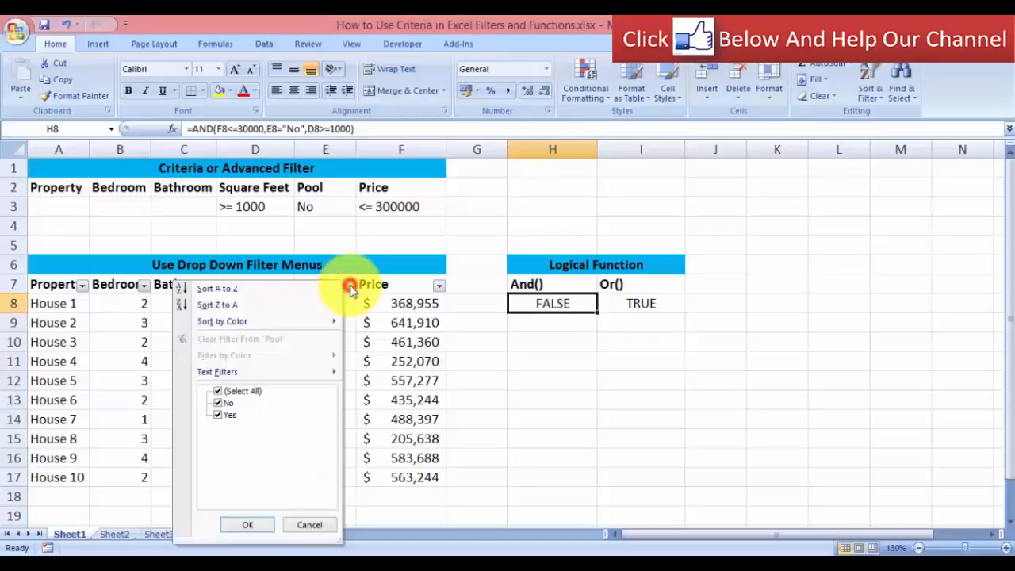
left_click(218, 403)
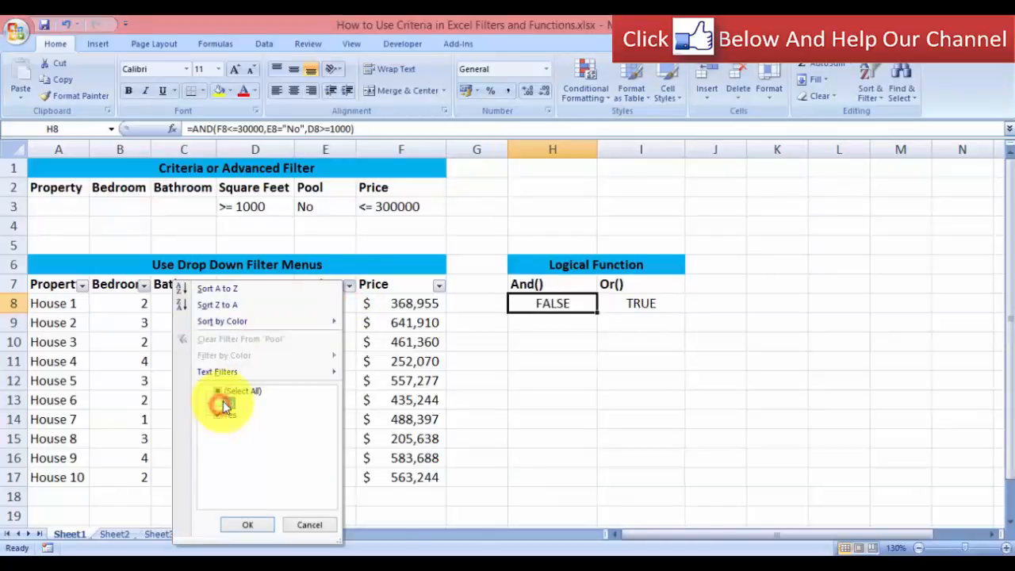
left_click(248, 524)
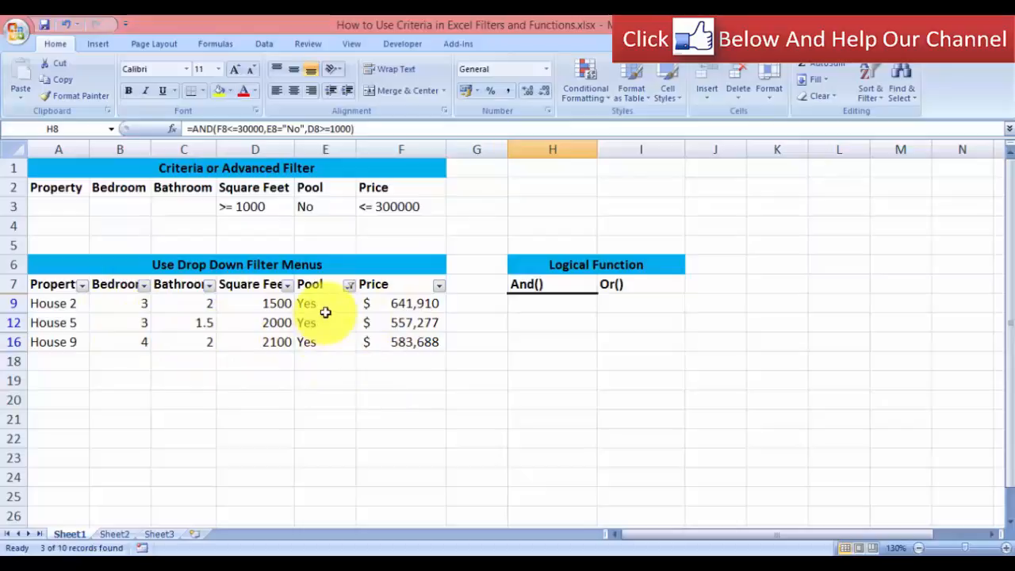
Include the No houses in the Pool filter again so that every property is listed
left_click(349, 284)
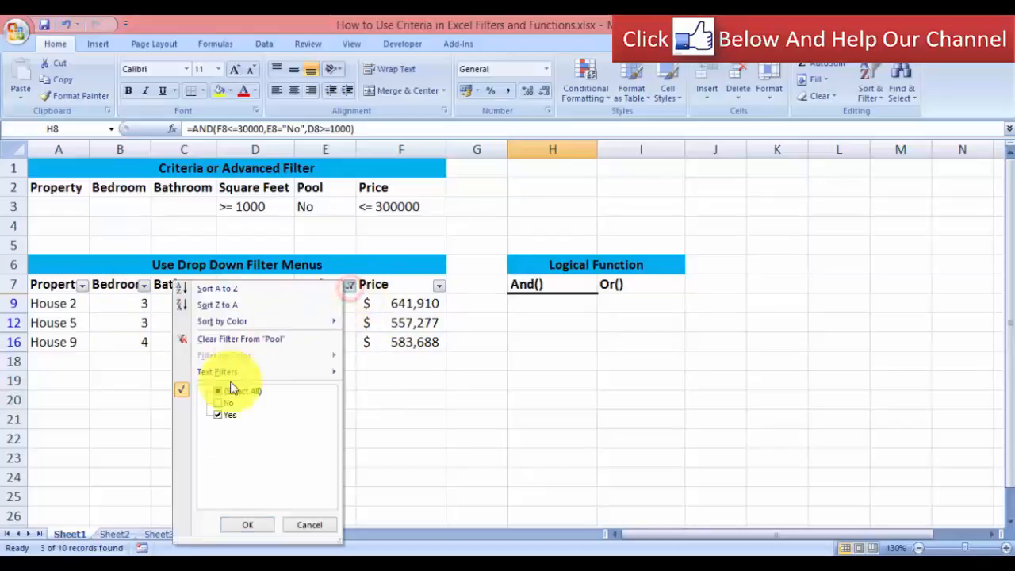
left_click(219, 404)
left_click(247, 524)
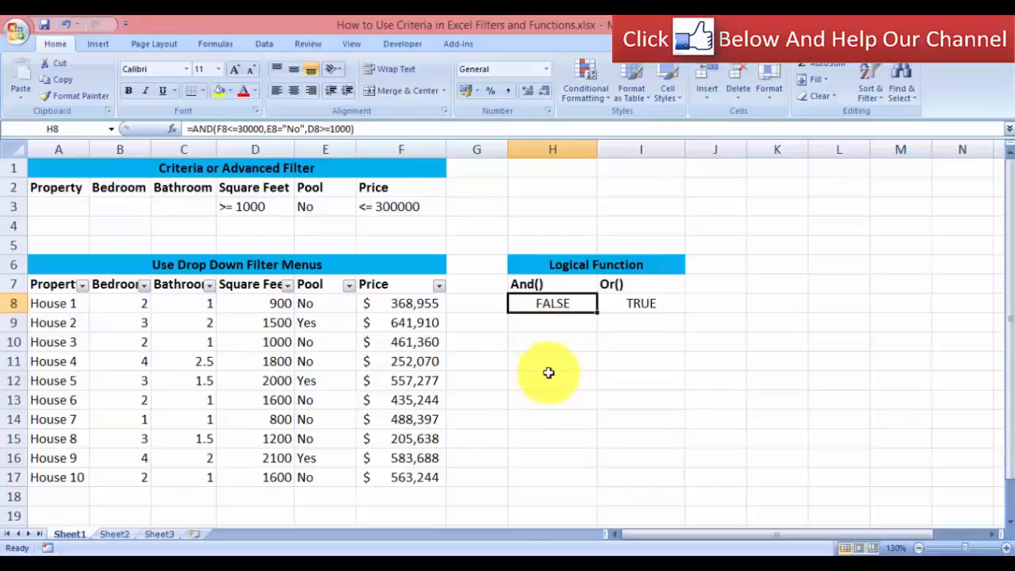
Correct the price limit in the AND formula in cell H8 to F8<=300000
left_click(566, 357)
double_click(568, 305)
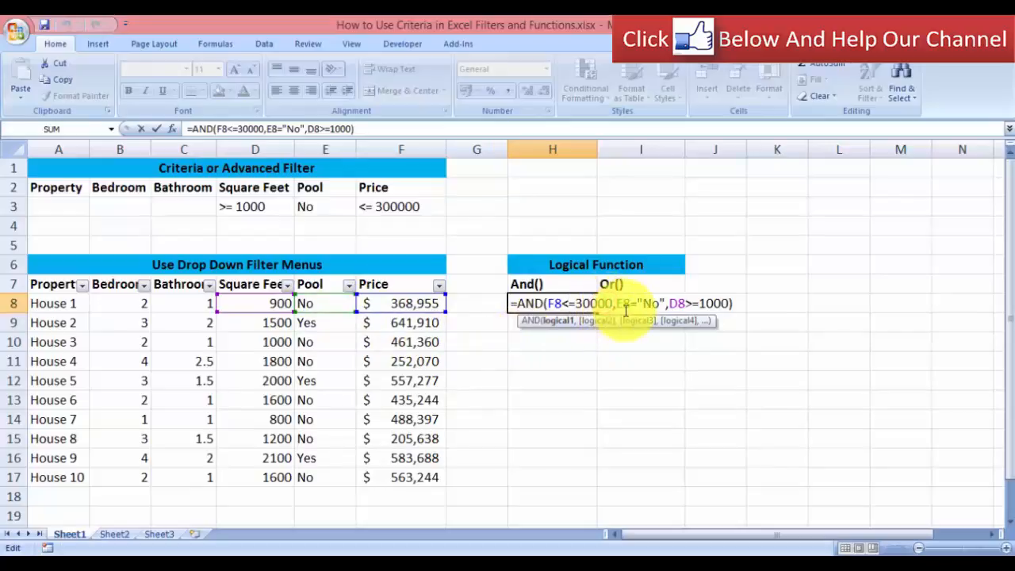
type("0")
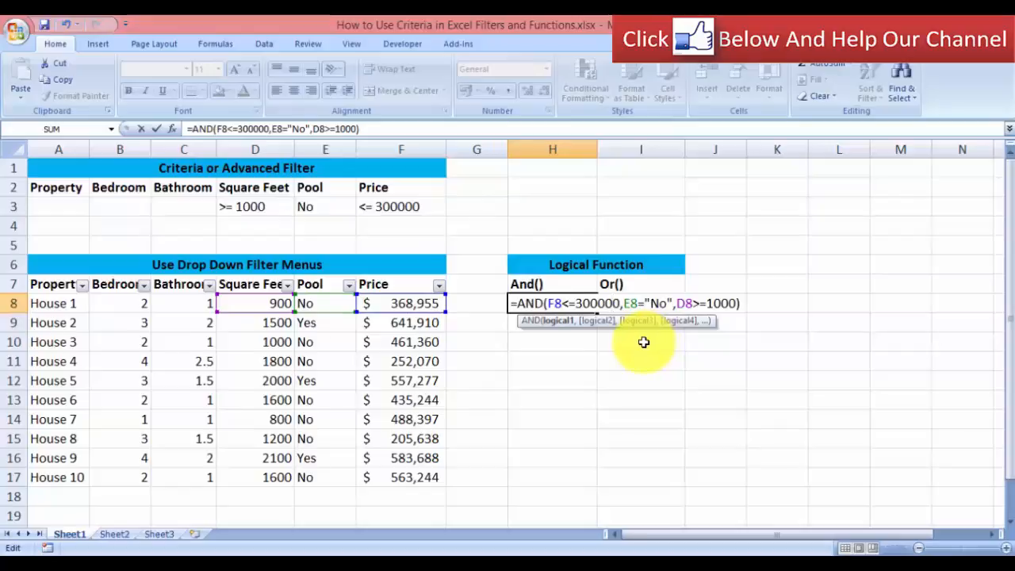
key("Return")
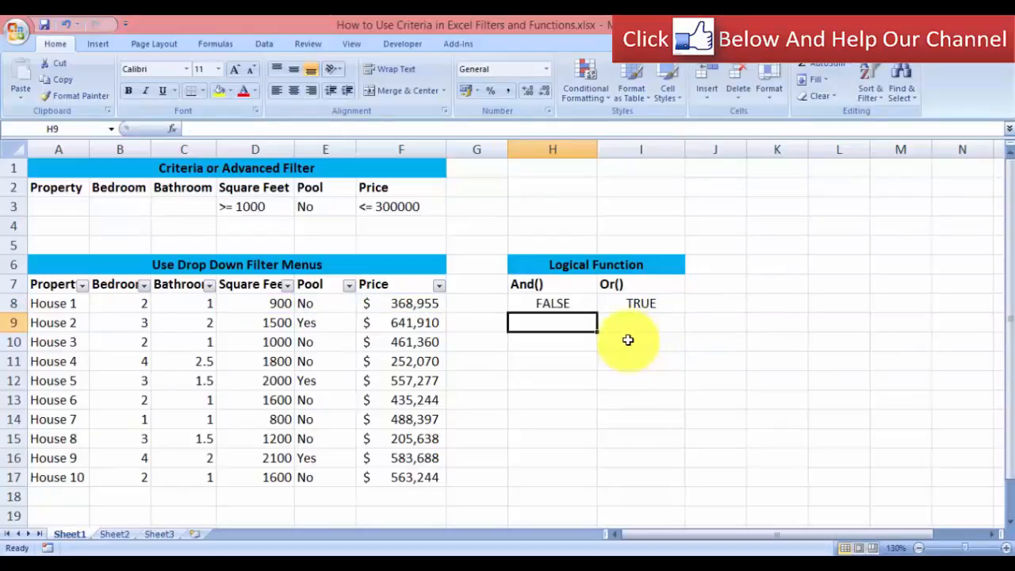
Examine the conditions and cell references of the AND formula in cell H8
left_click(591, 302)
double_click(590, 305)
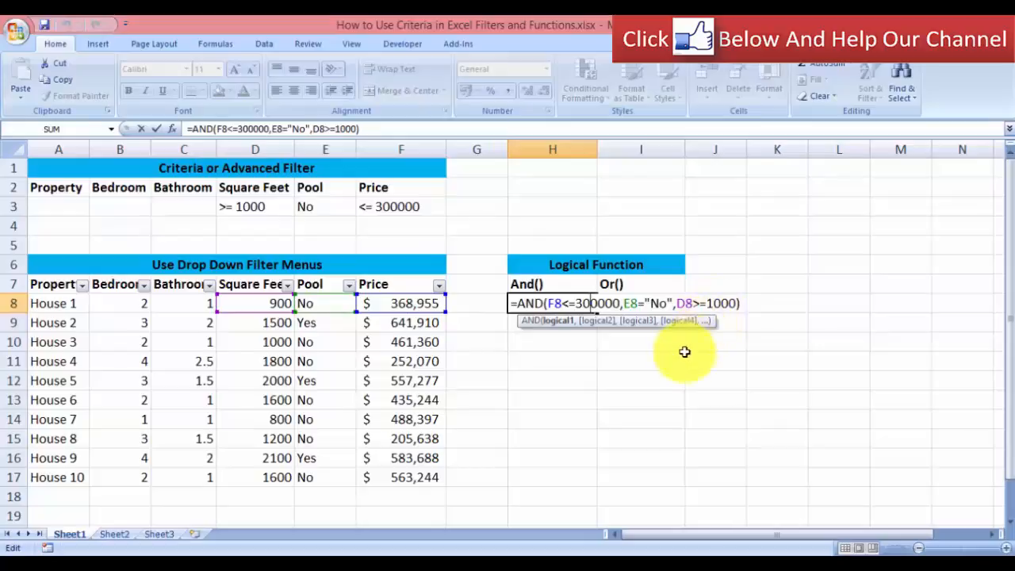
key("ctrl+Return")
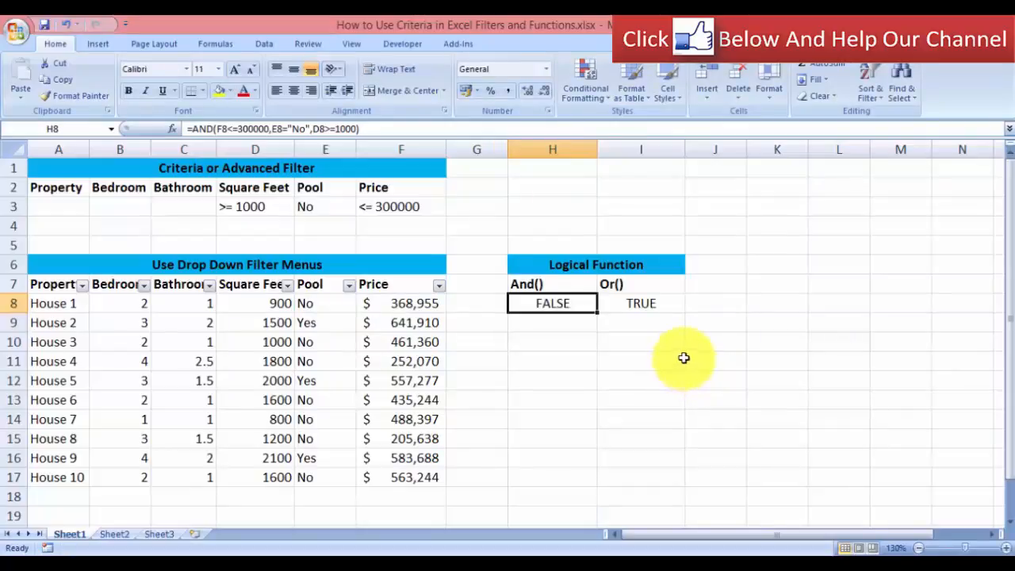
Correct the price limit in the OR formula in cell I8 to F8<=300000
left_click(642, 303)
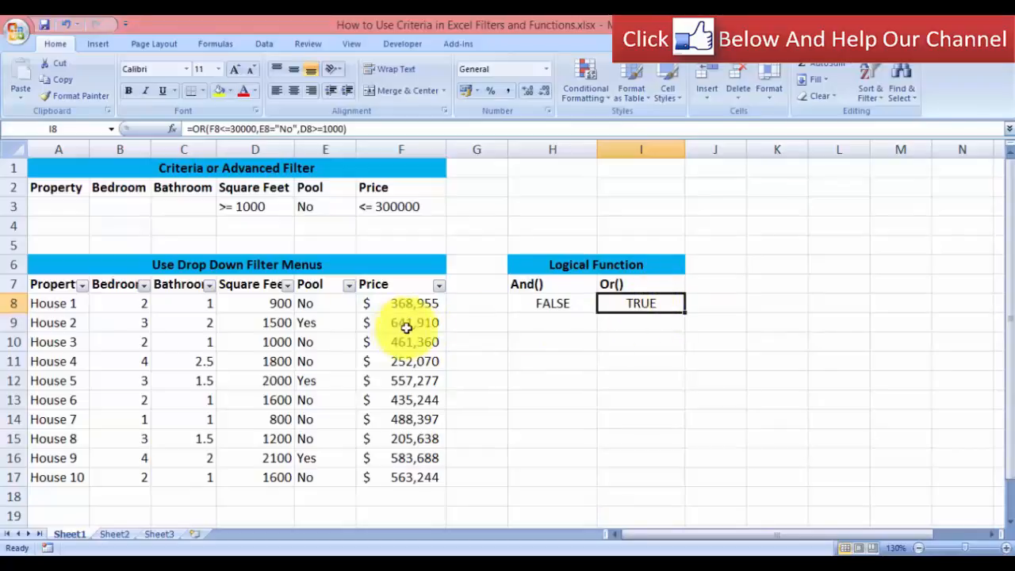
double_click(639, 302)
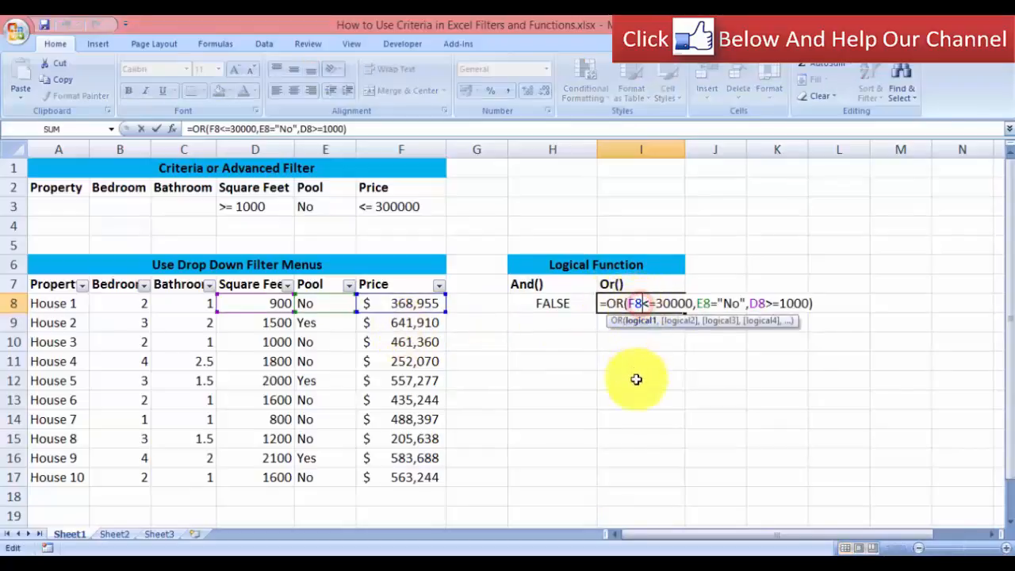
left_click(692, 303)
type("0")
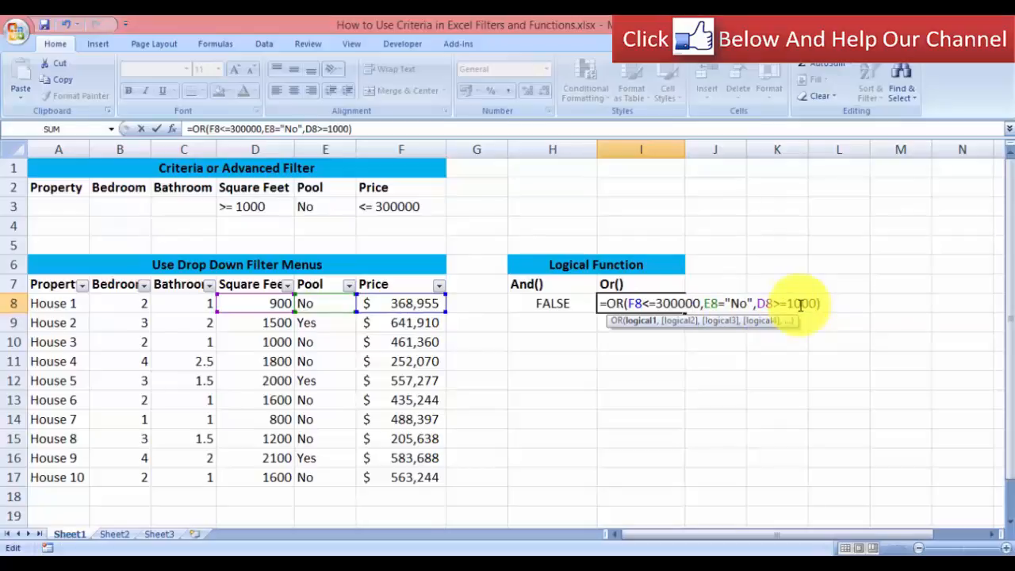
key("Return")
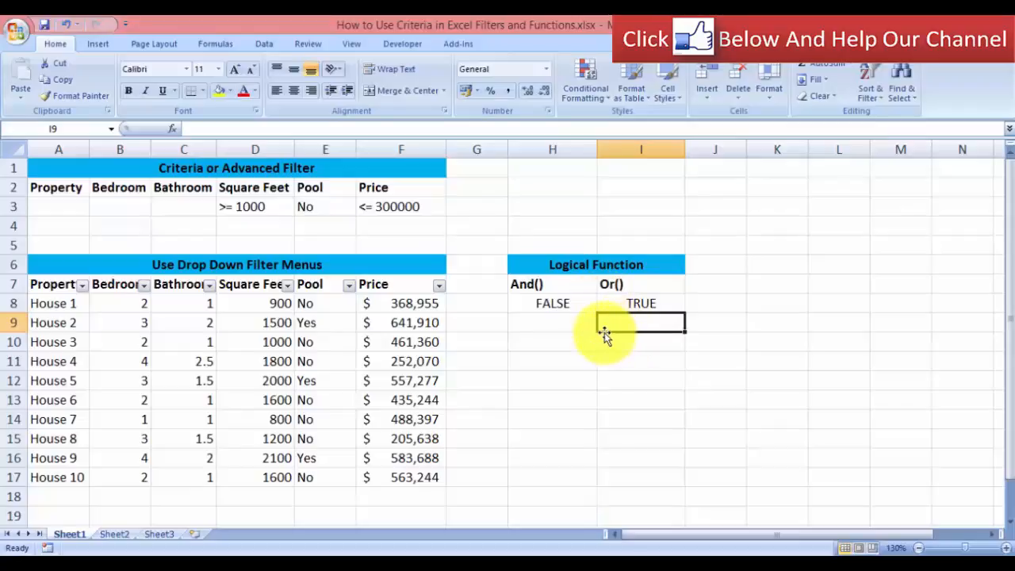
Start an IF formula in empty cell H3 to examine the function's arguments, and discard the entry
left_click(544, 209)
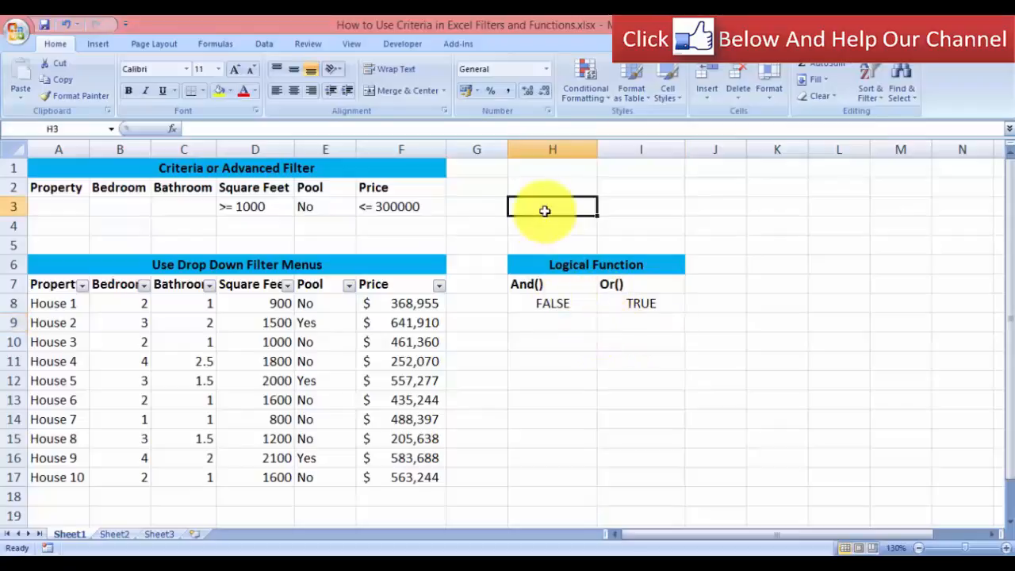
type("=if(")
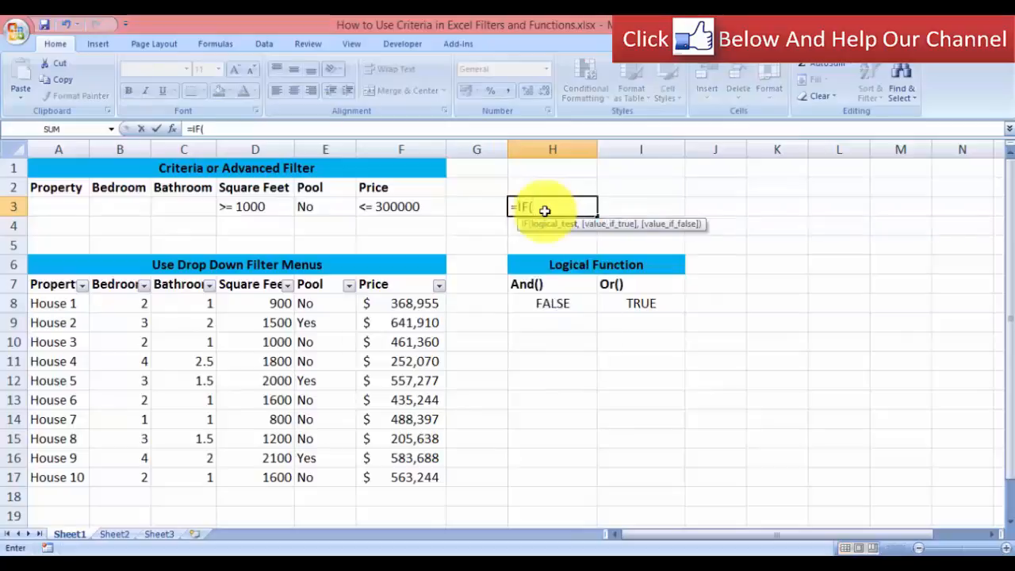
key("ctrl+a")
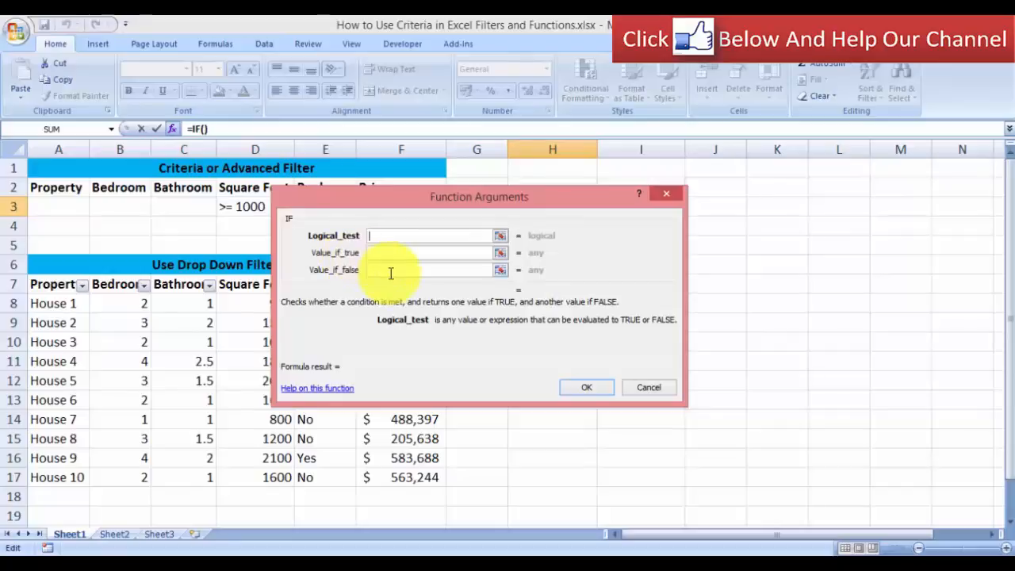
left_click(585, 386)
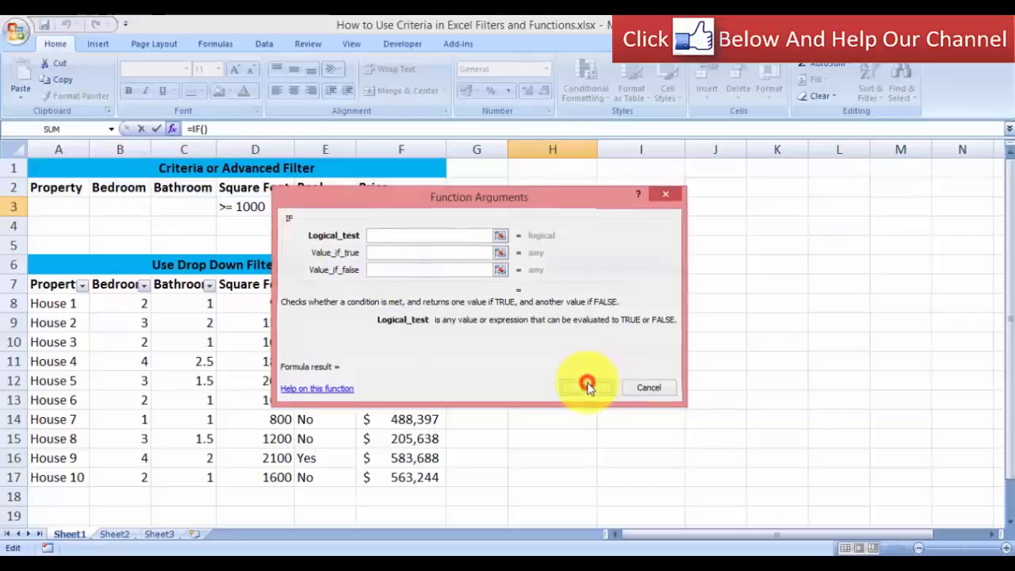
left_click(768, 256)
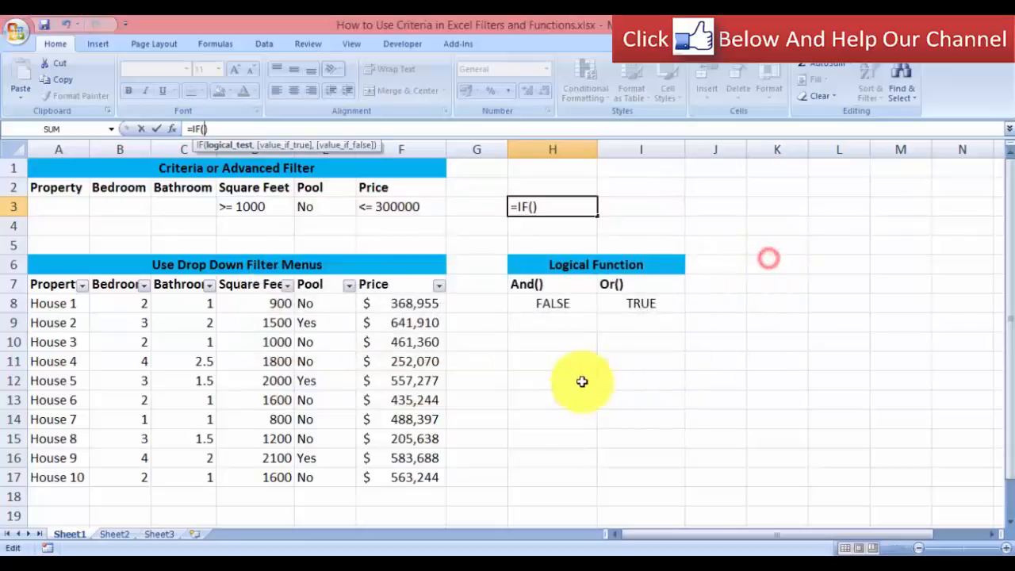
left_click(551, 226)
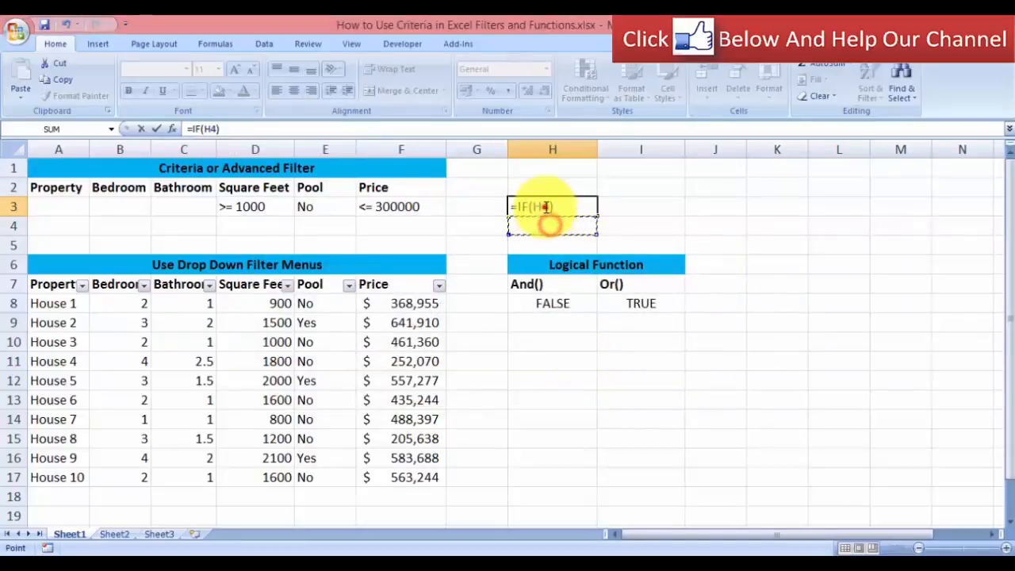
key("Return")
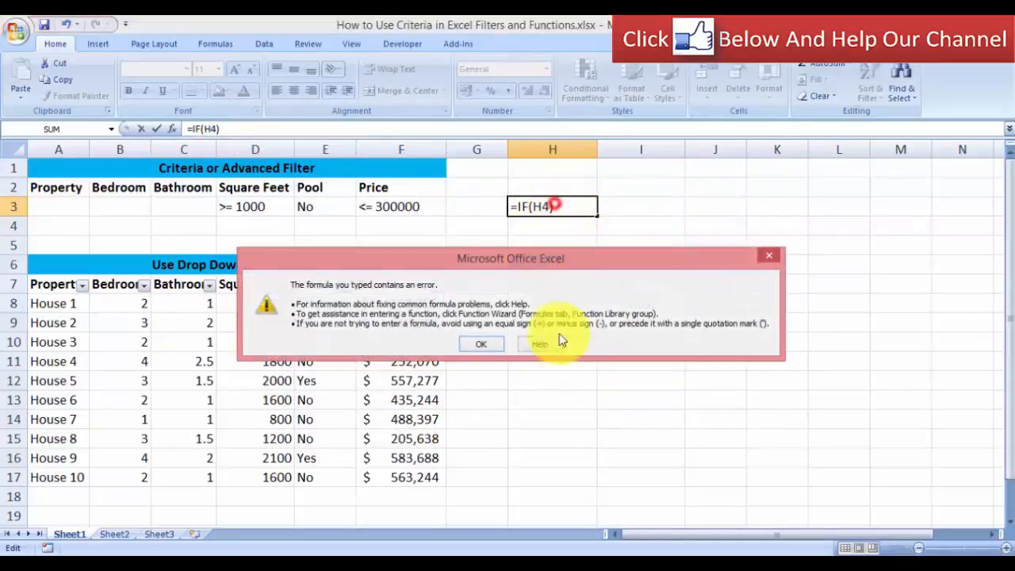
left_click(479, 345)
key("Escape")
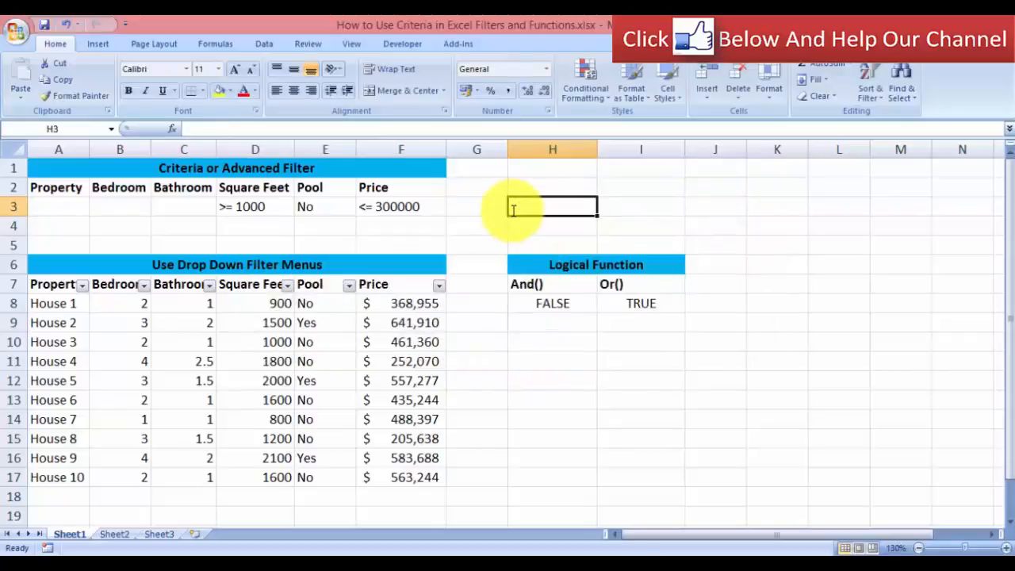
Wrap the AND formula in cell H8 in an IF function so that it serves as the logical test
left_click(560, 341)
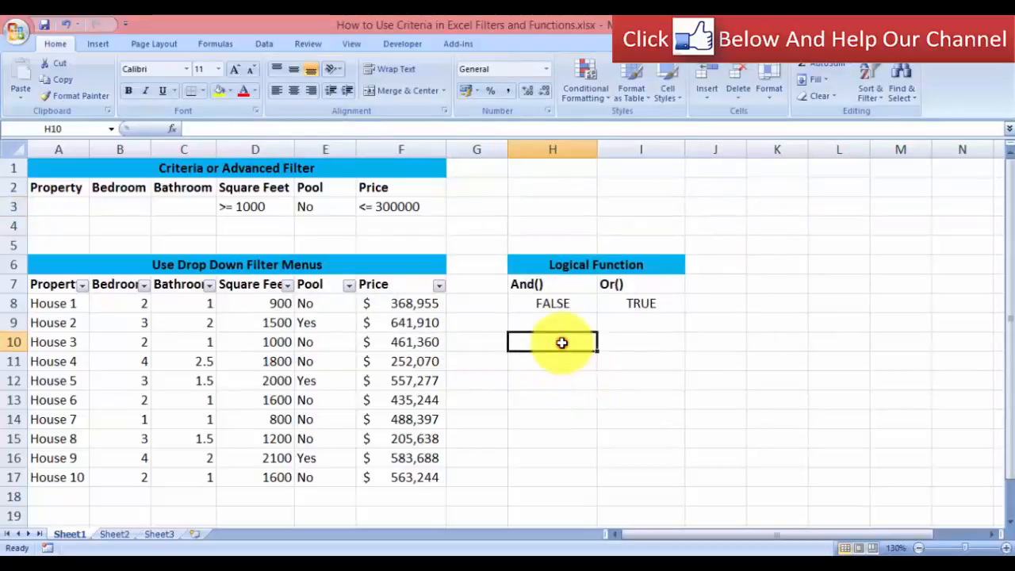
double_click(555, 303)
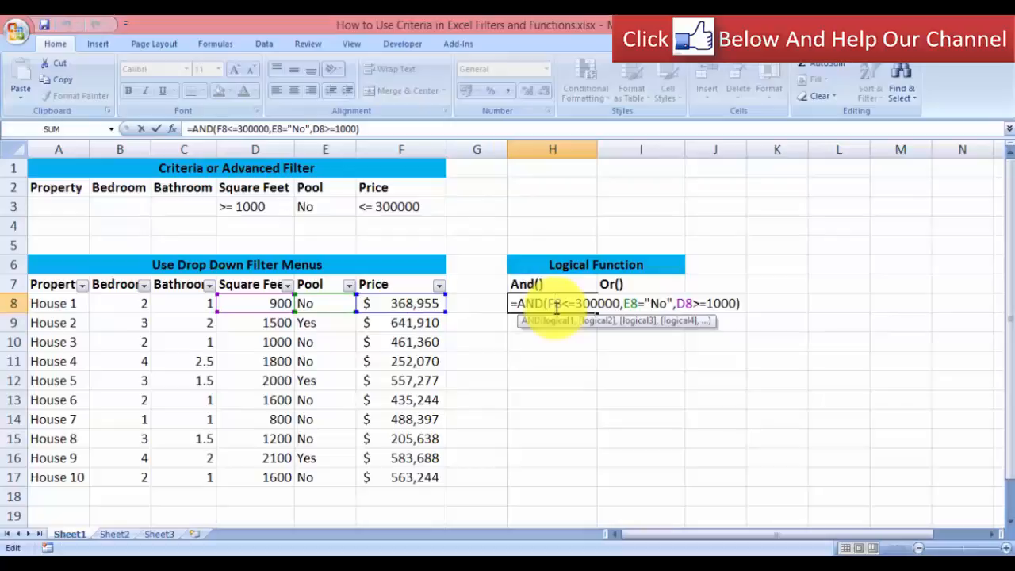
left_click(516, 304)
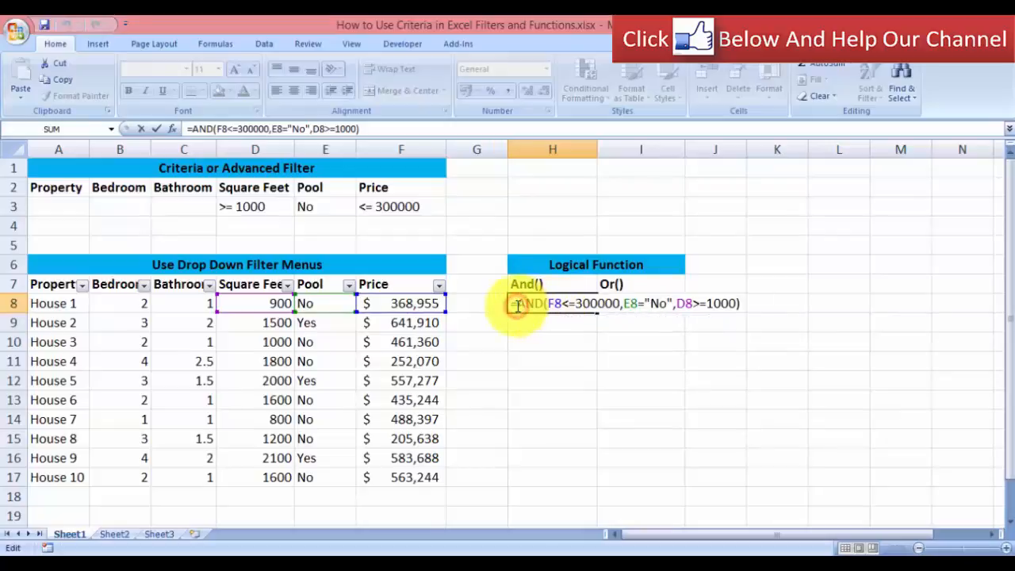
type("IF(")
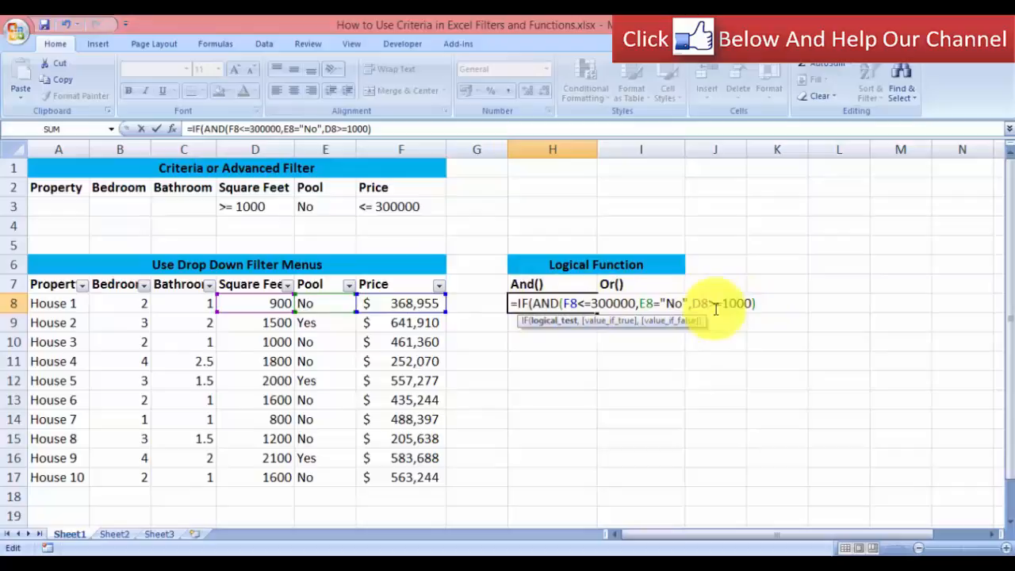
left_click(756, 306)
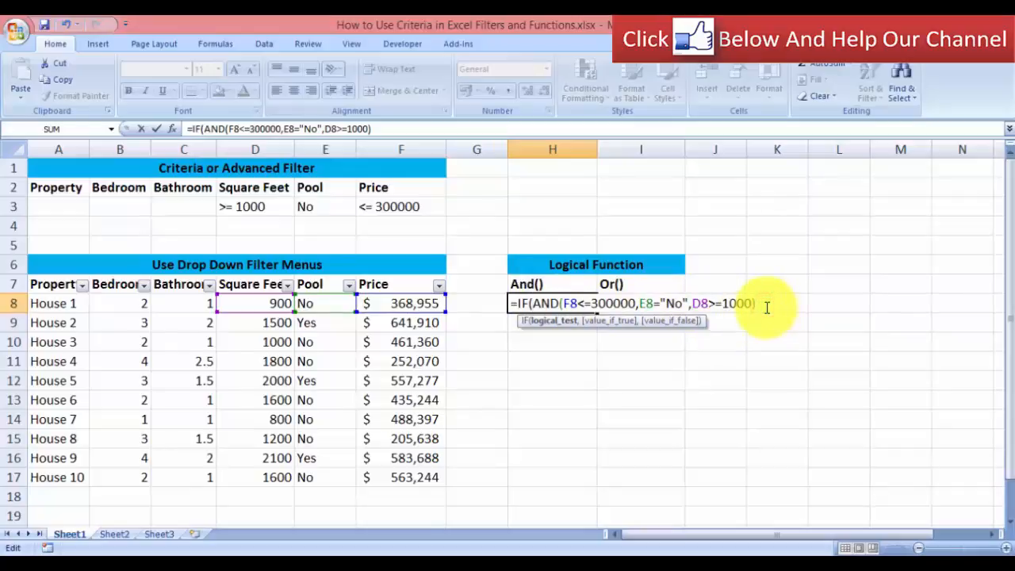
type(",")
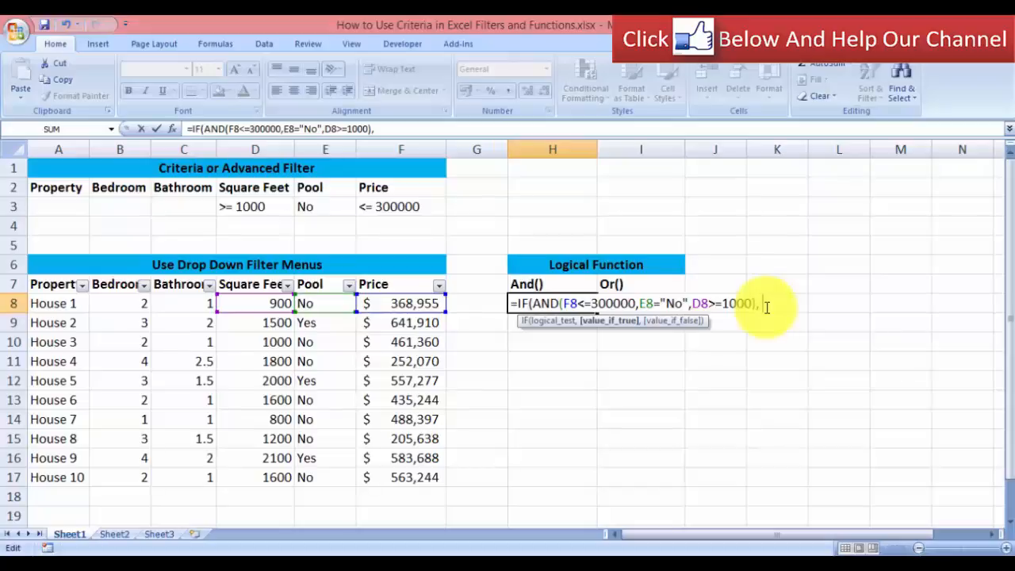
Complete the IF formula in H8 with "Possible" as the true value and " " as the false value, without a space before "Possible"
type(" \"Possible\",")
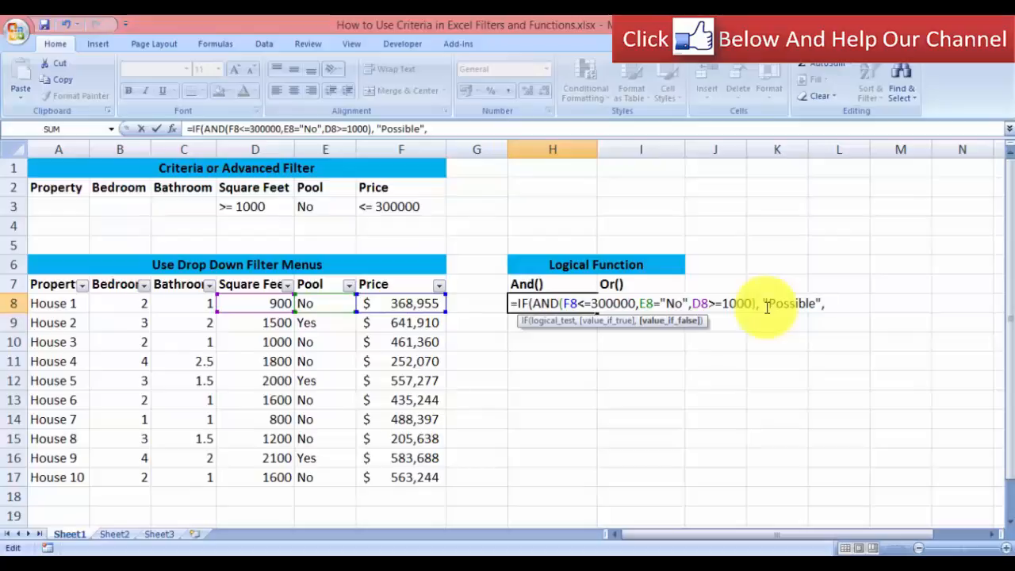
type("\" \"")
type(")")
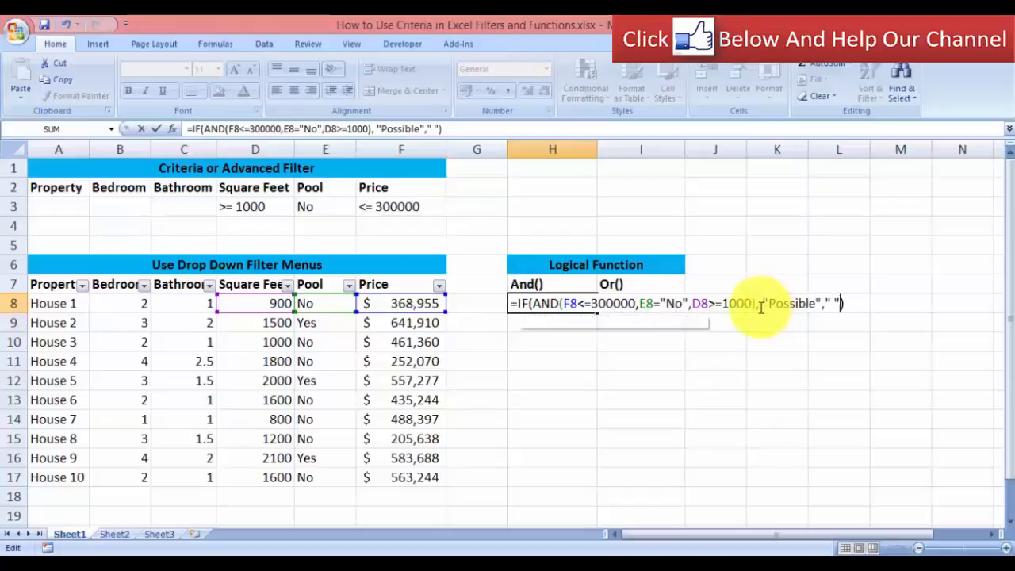
left_click(767, 309)
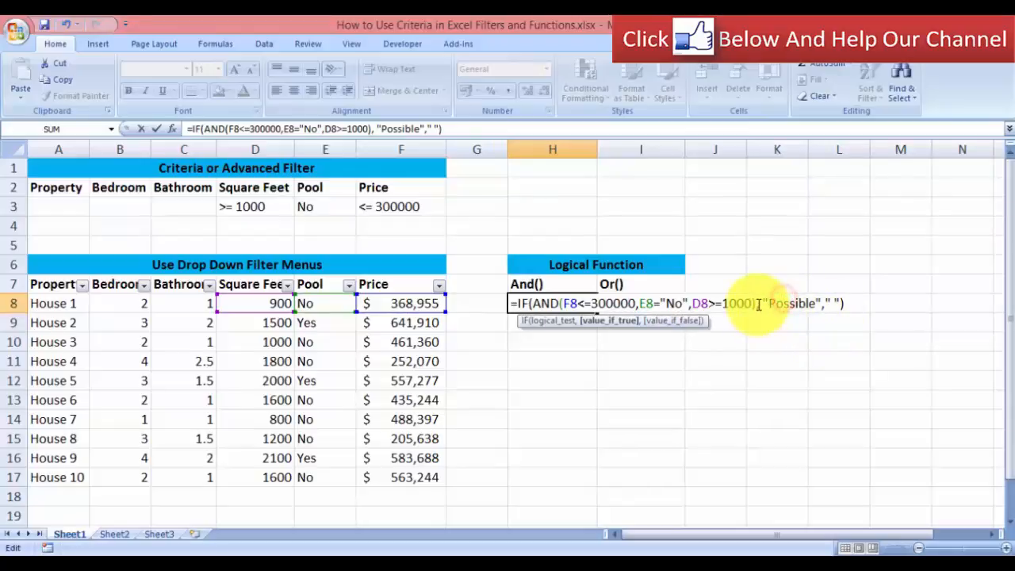
key("BackSpace")
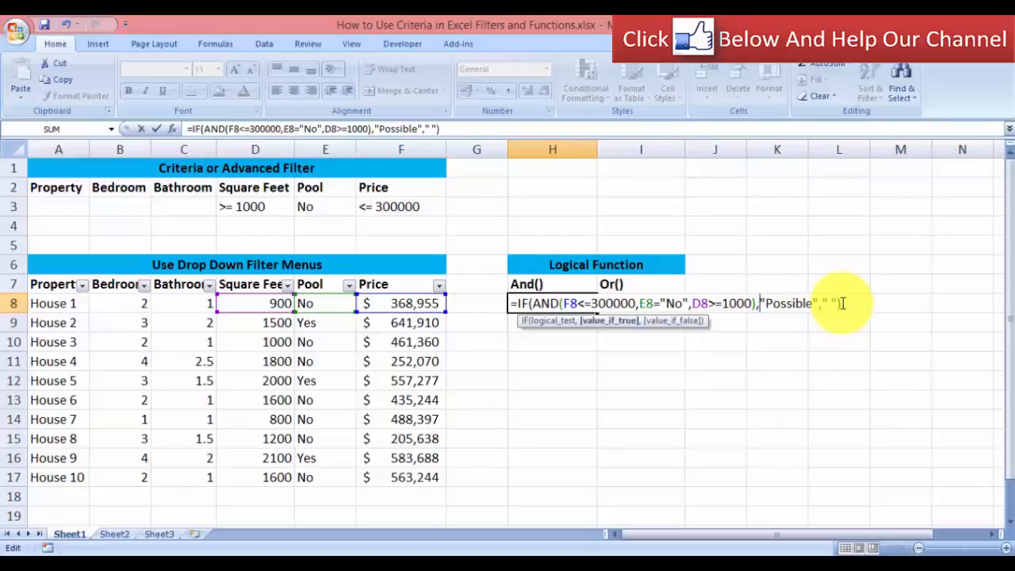
key("Return")
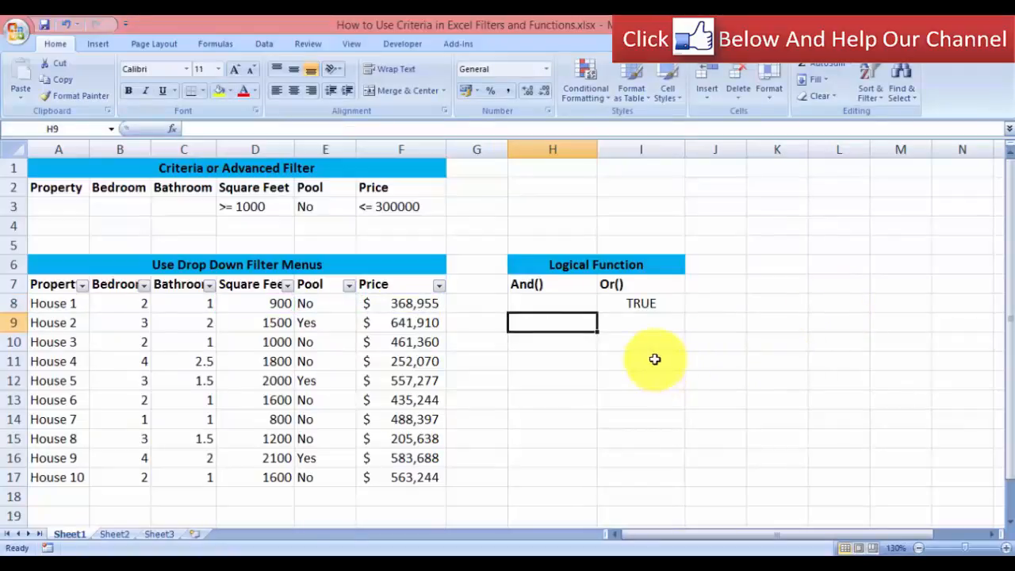
Fill the IF/AND formula from cell H8 down to H17 for all ten houses
left_click(563, 303)
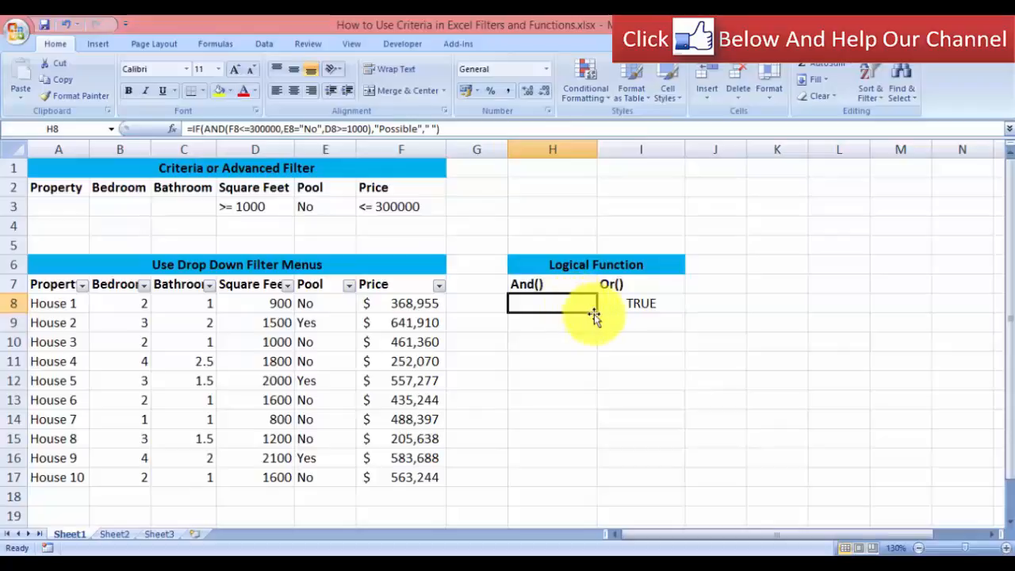
left_click_drag(598, 314, 588, 487)
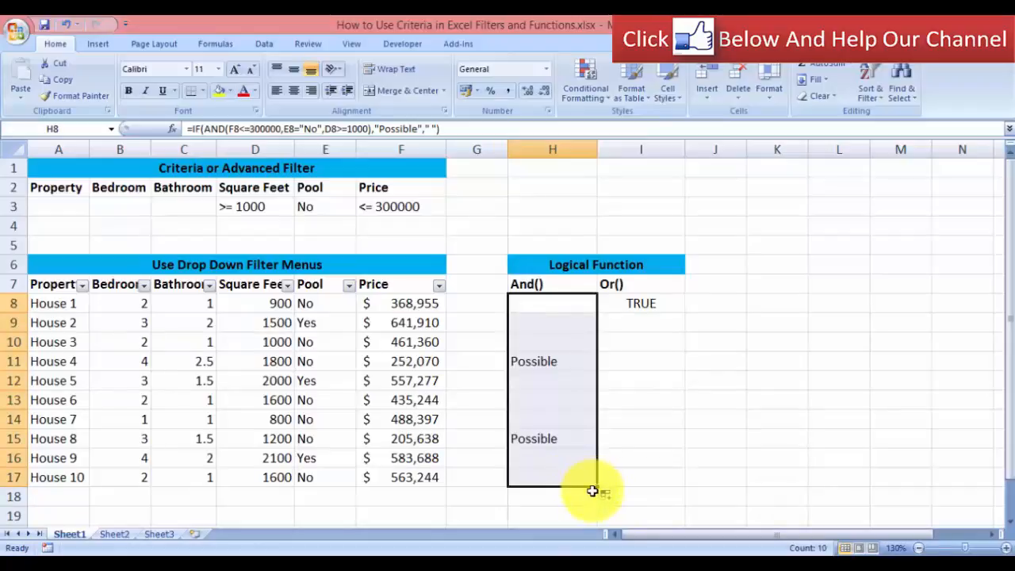
Examine the IF/AND formula in cell H11 and the House 4 cells it refers to, leaving the formula as is
double_click(538, 364)
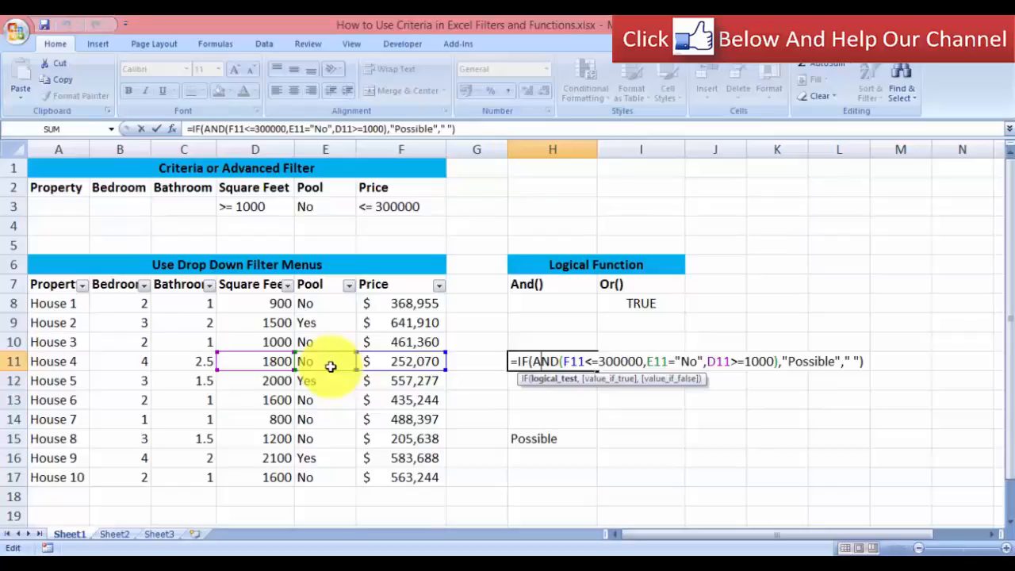
key("Return")
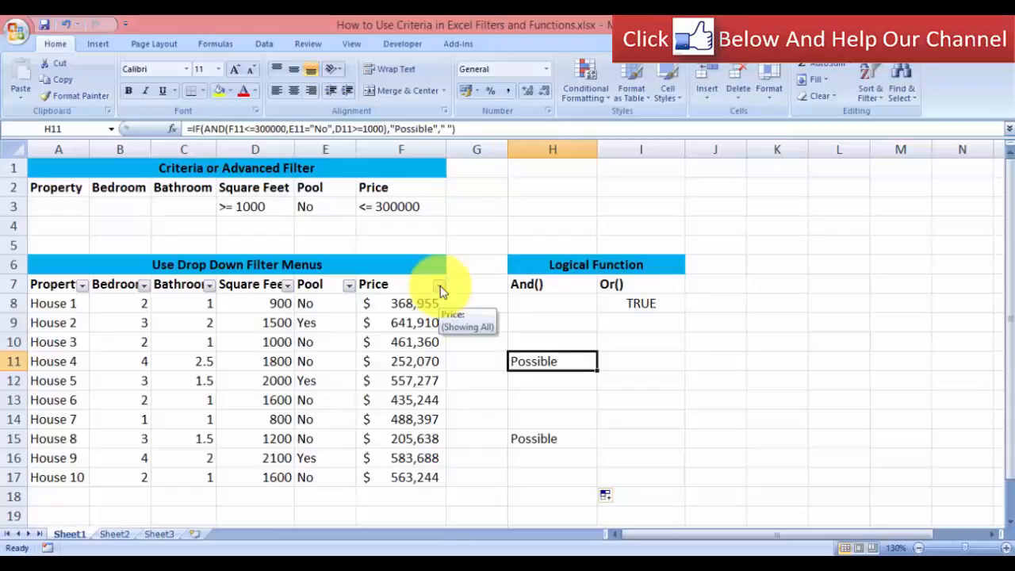
Filter the Price column for values greater than or equal to 300000 and less than or equal to 500000
left_click(440, 287)
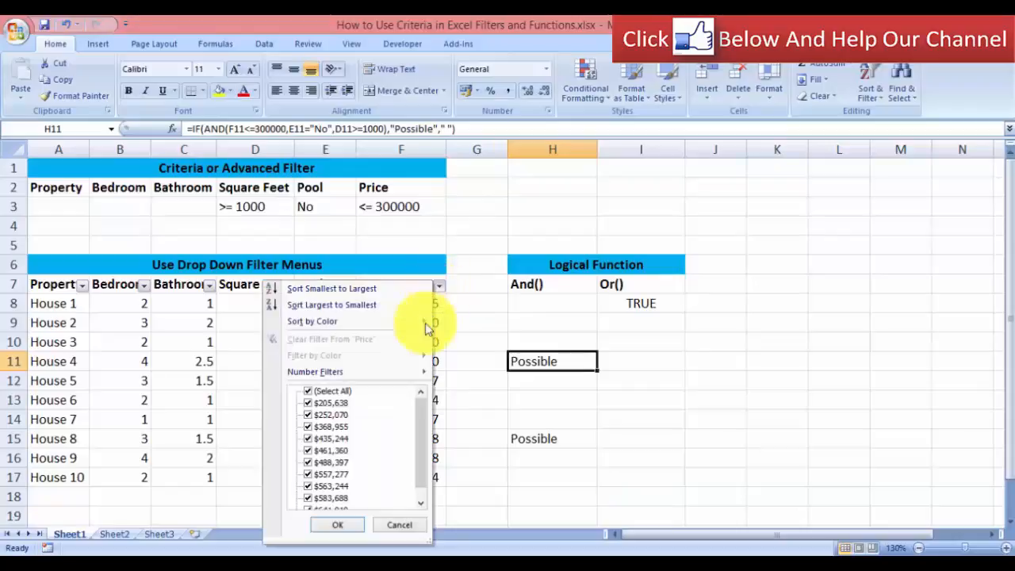
mouse_move(331, 374)
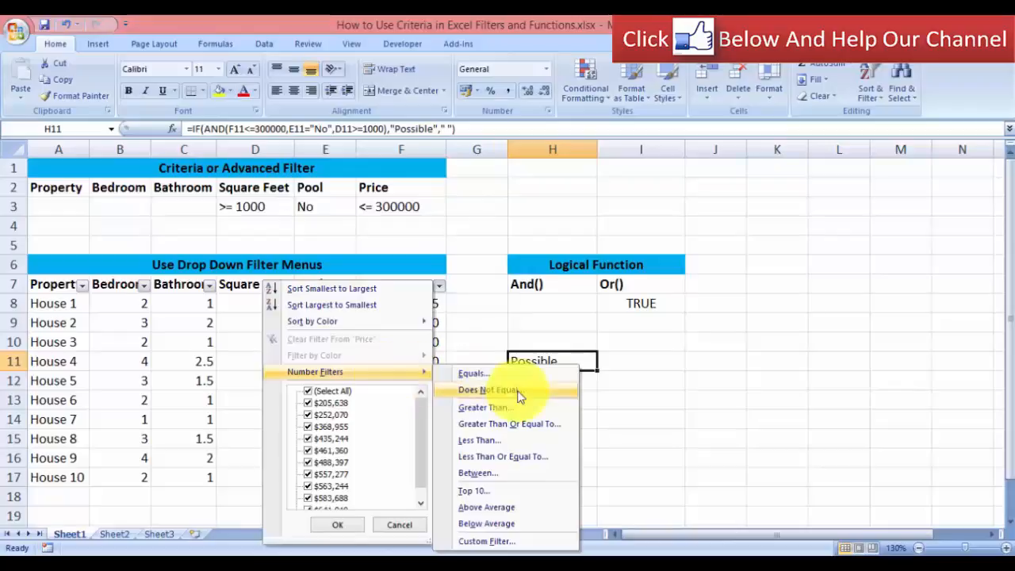
left_click(520, 426)
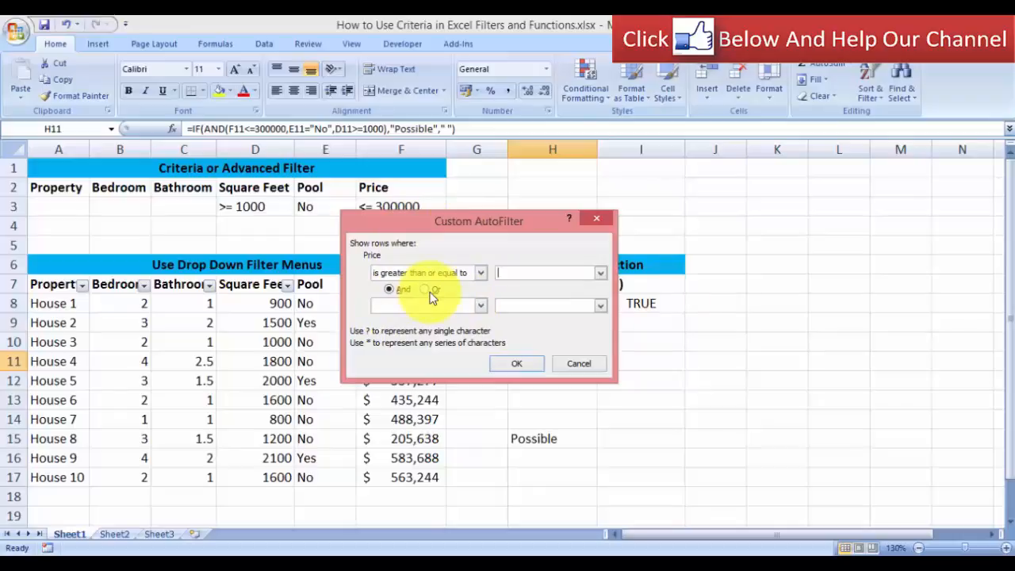
left_click(516, 275)
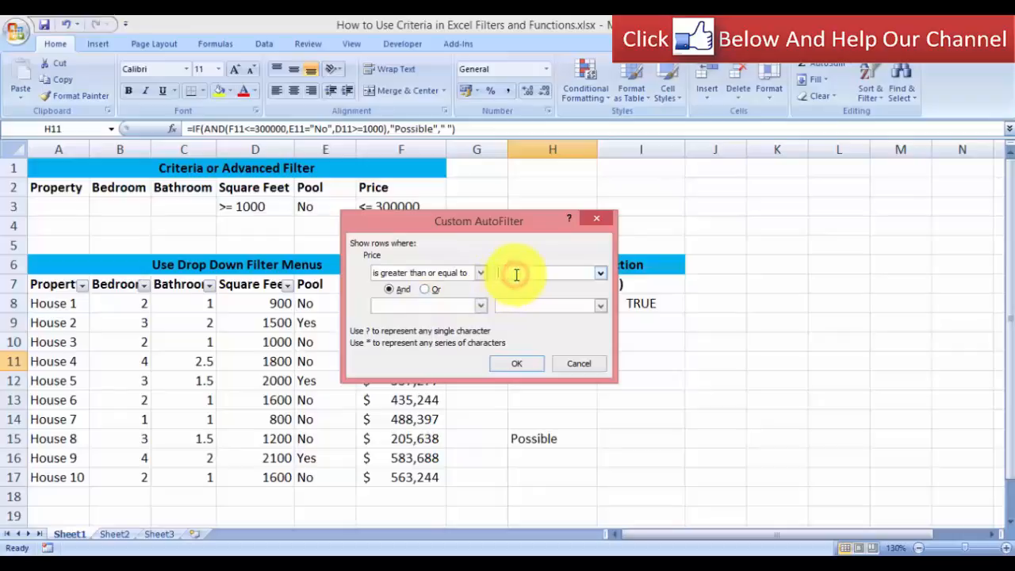
type("3000000")
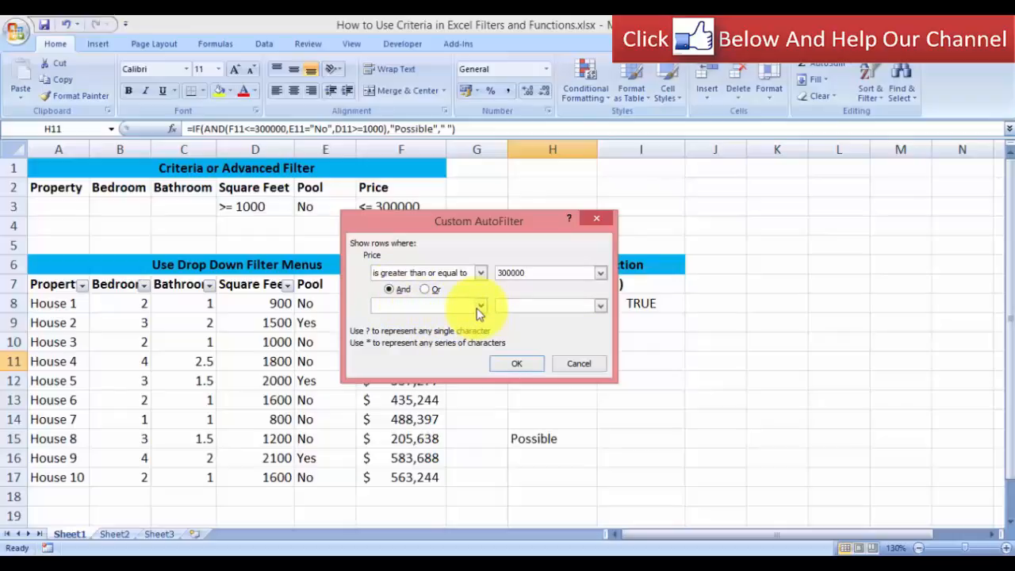
left_click(479, 306)
left_click(480, 366)
left_click(480, 366)
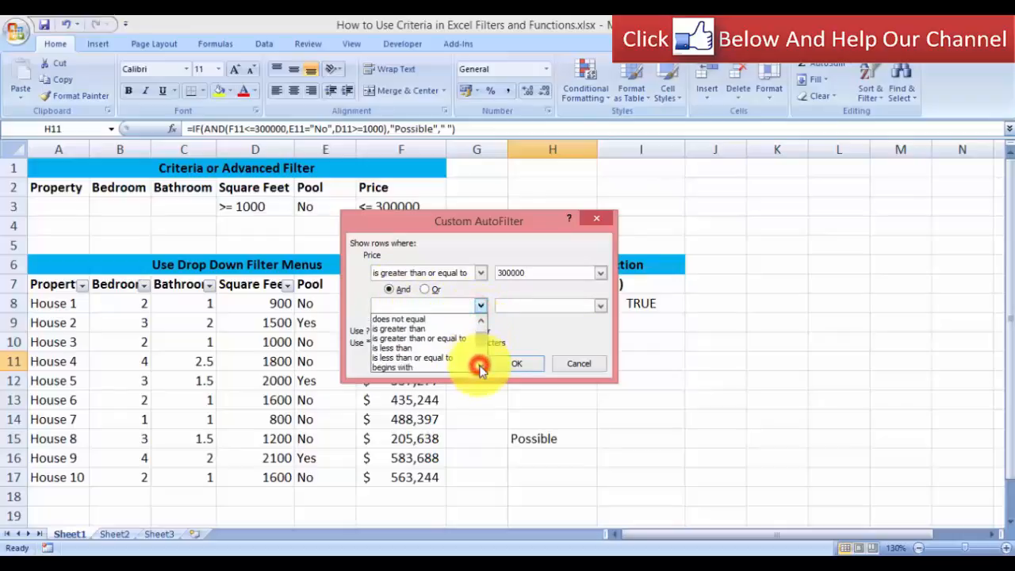
left_click(449, 359)
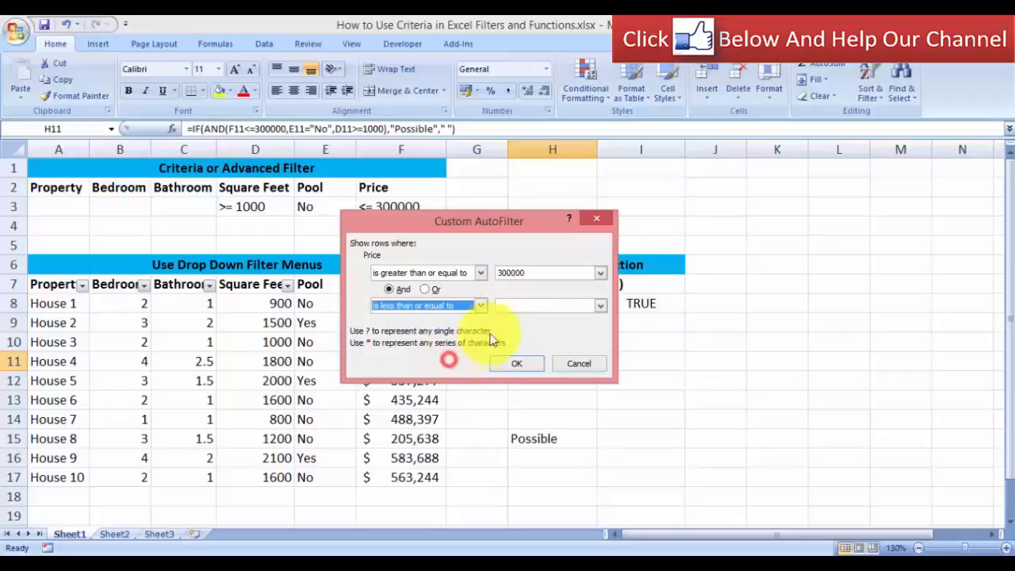
type("500000")
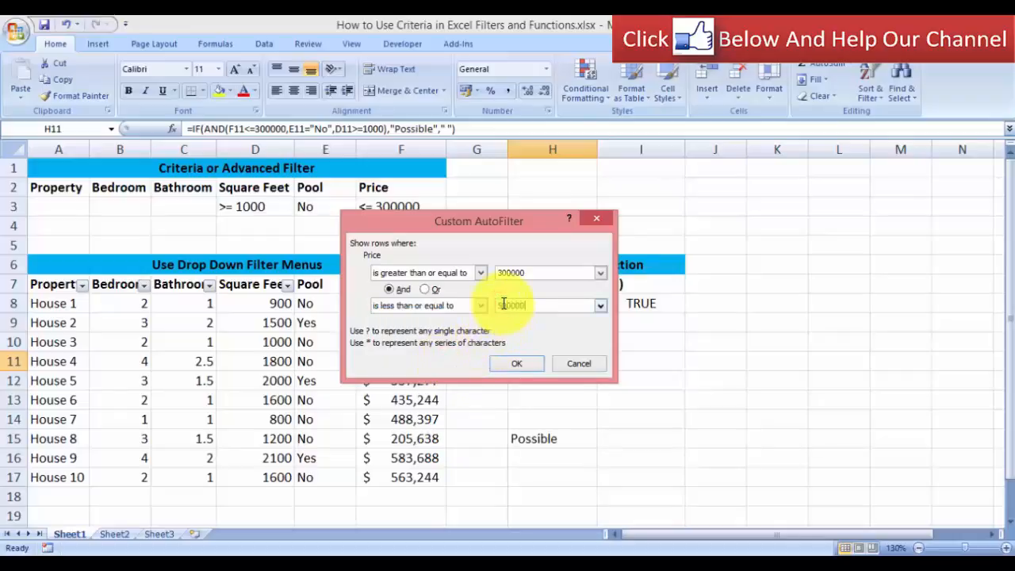
left_click(517, 363)
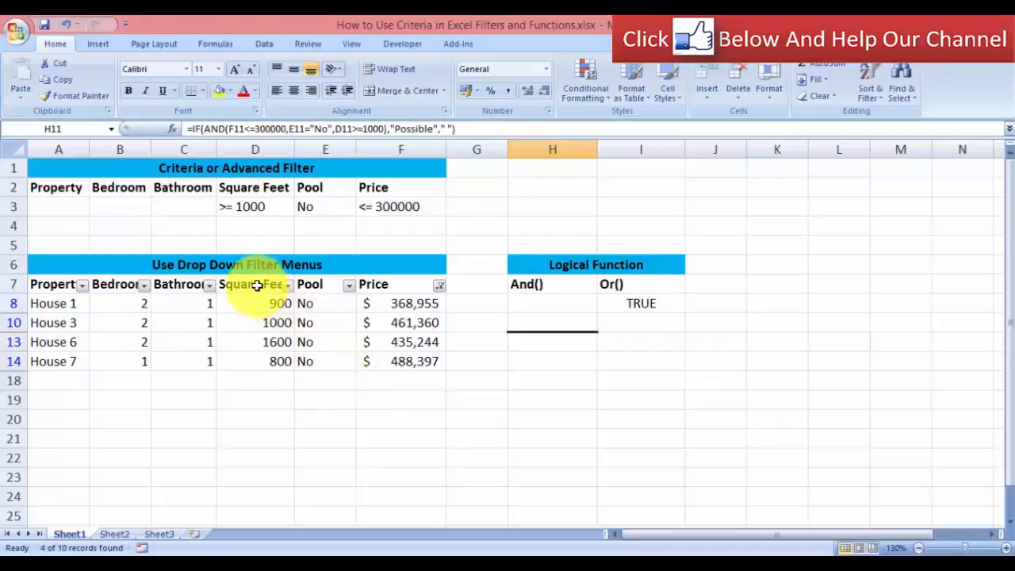
Filter the Square Feet column for values greater than or equal to 1500
left_click(287, 286)
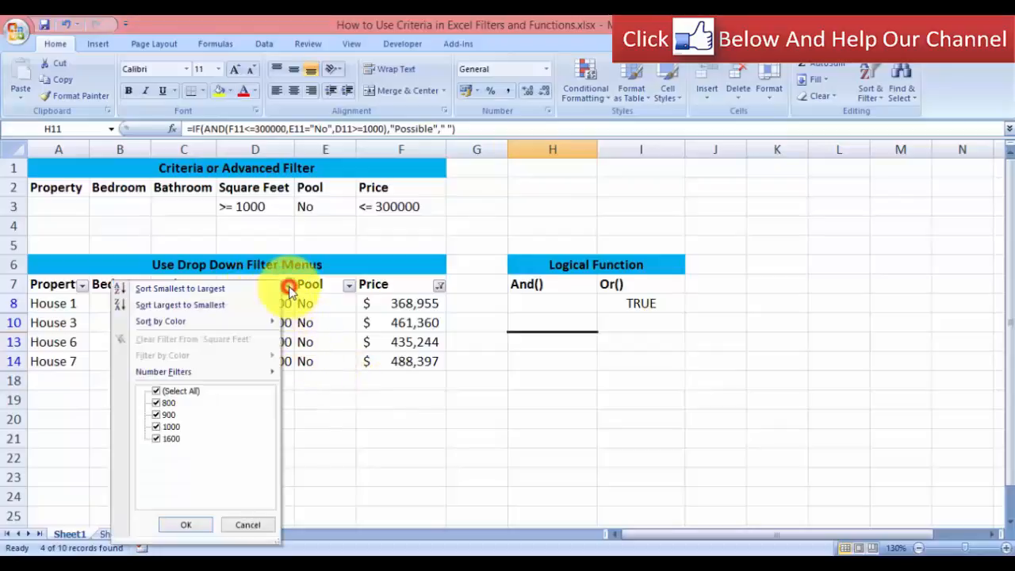
mouse_move(197, 373)
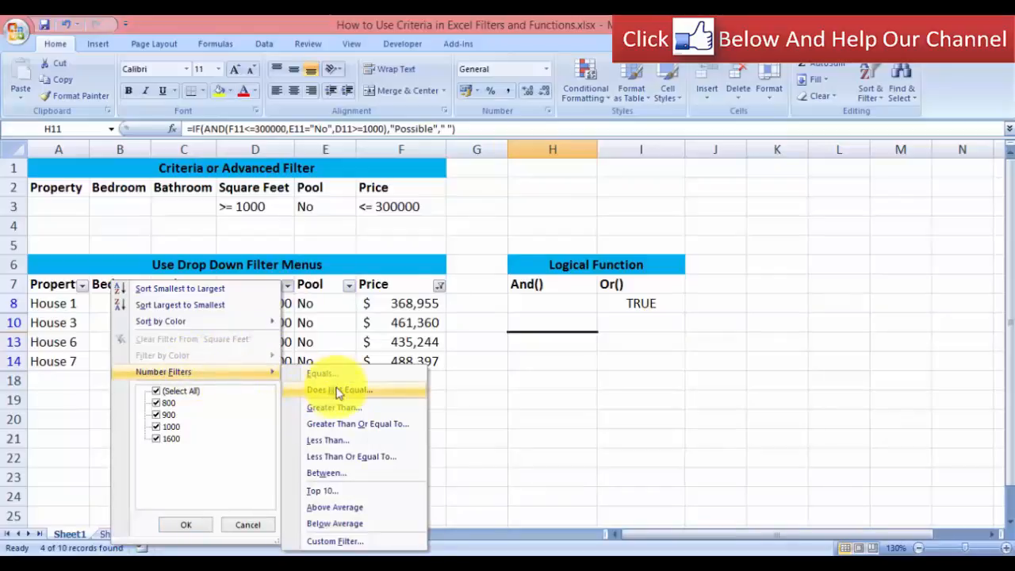
left_click(355, 425)
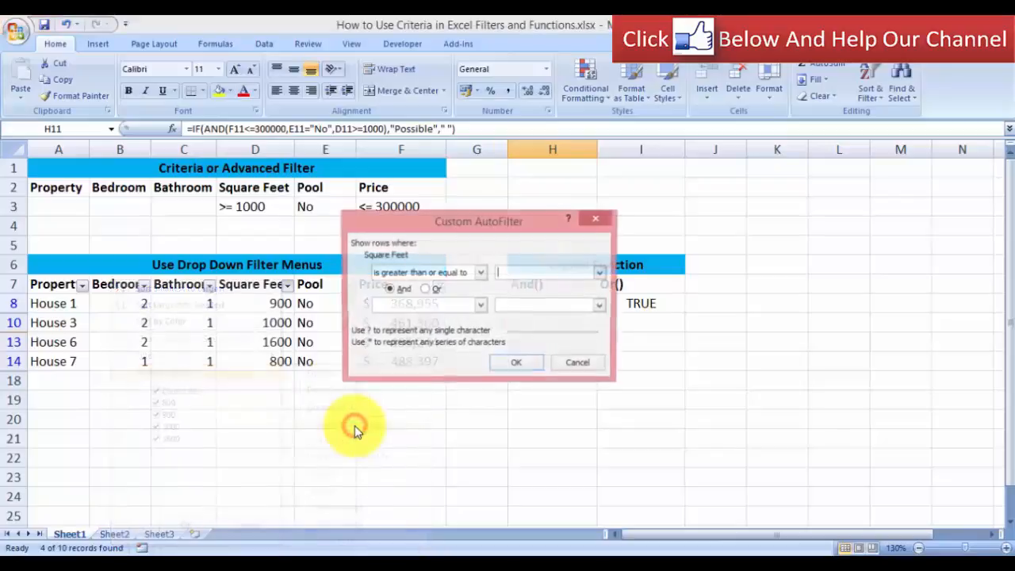
left_click(523, 272)
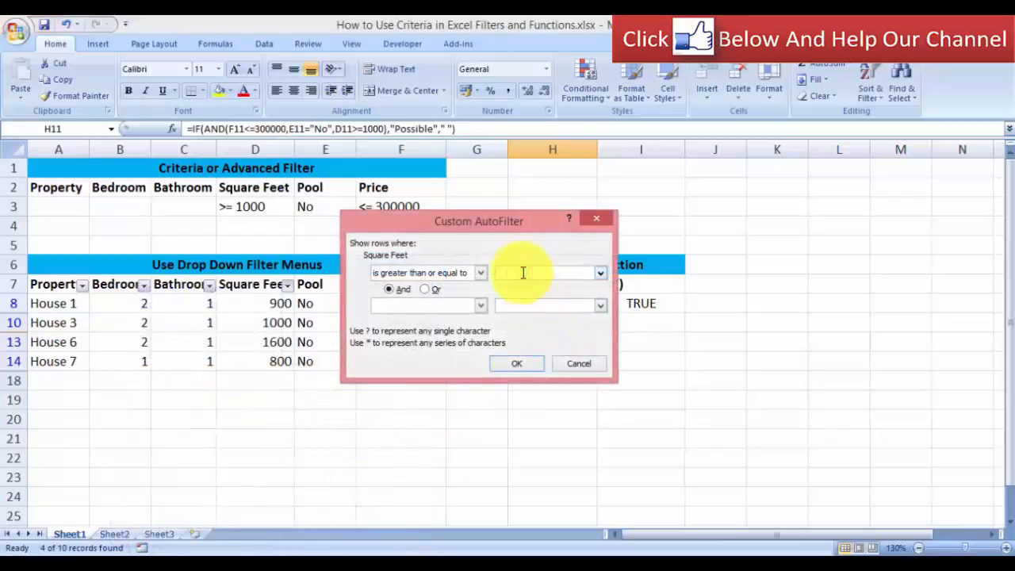
type("1500")
left_click(515, 363)
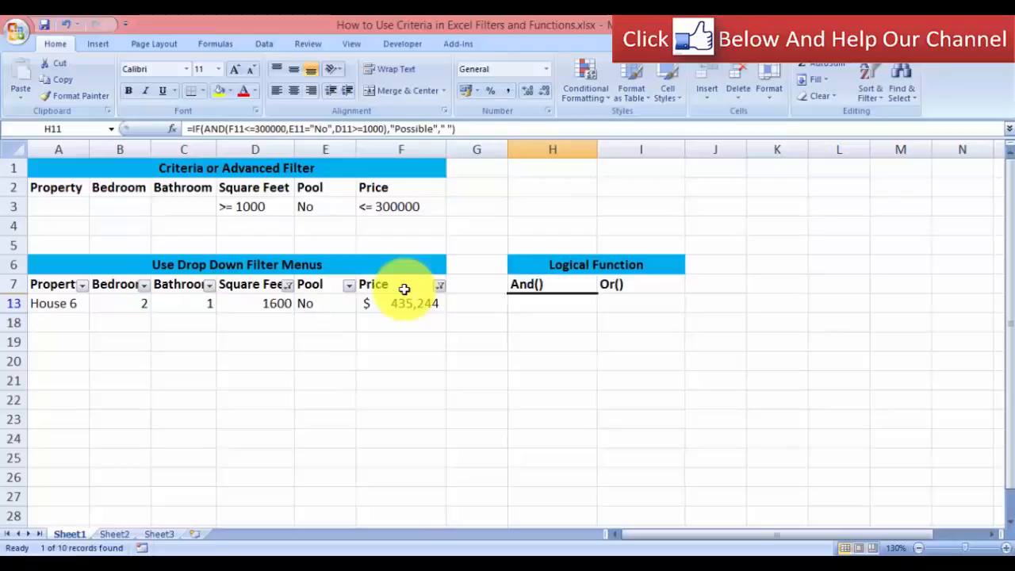
Remove the drop-down filters from the house table and review the square feet, pool and price criteria in D3:F3
key("ctrl+shift+l")
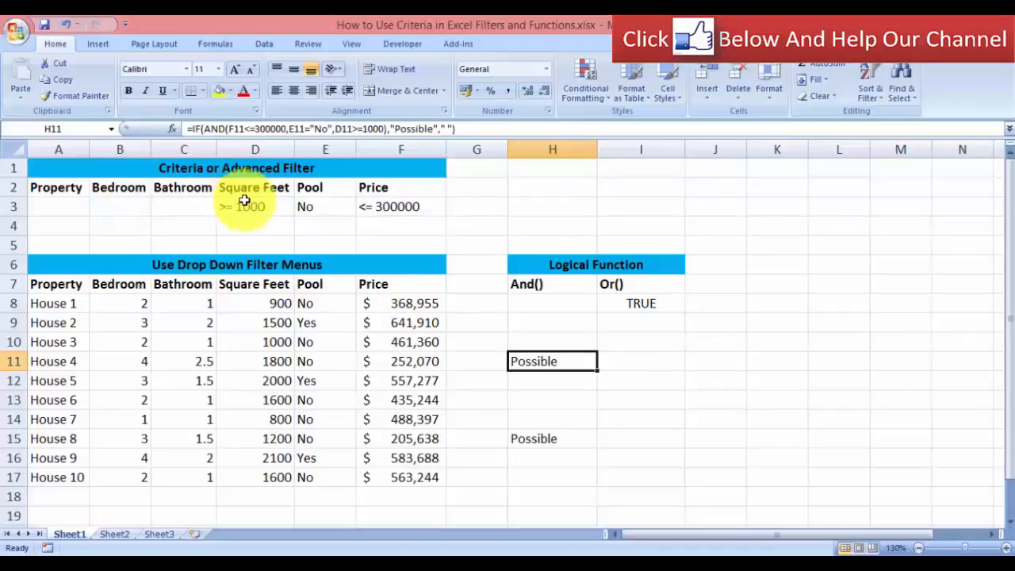
left_click(260, 211)
left_click(328, 205)
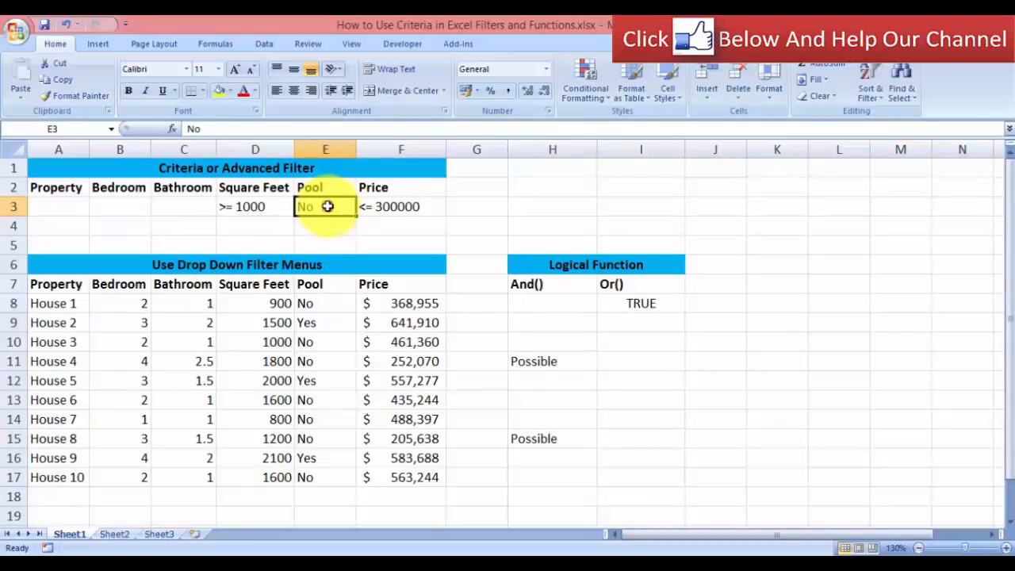
left_click(385, 208)
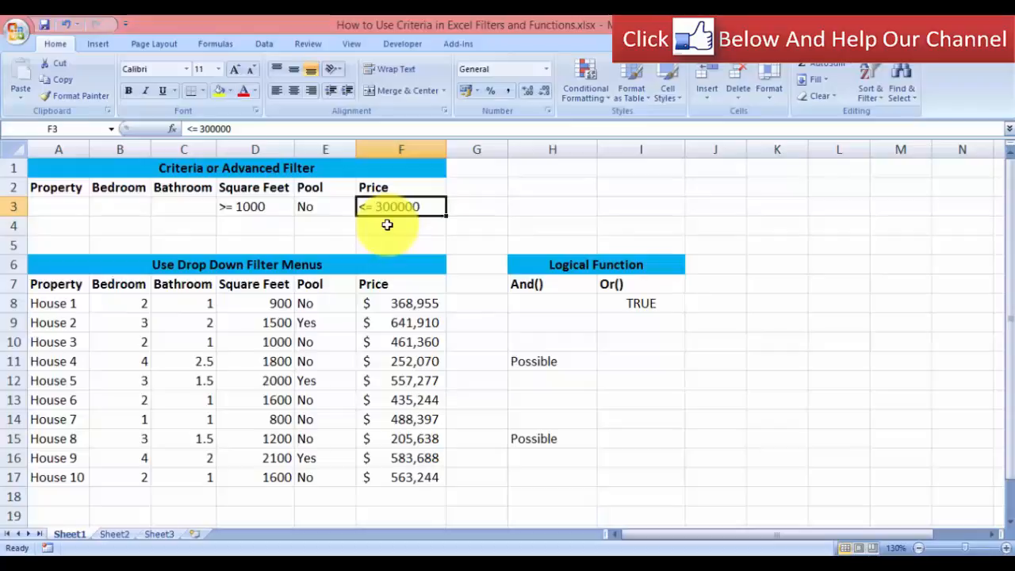
left_click(257, 343)
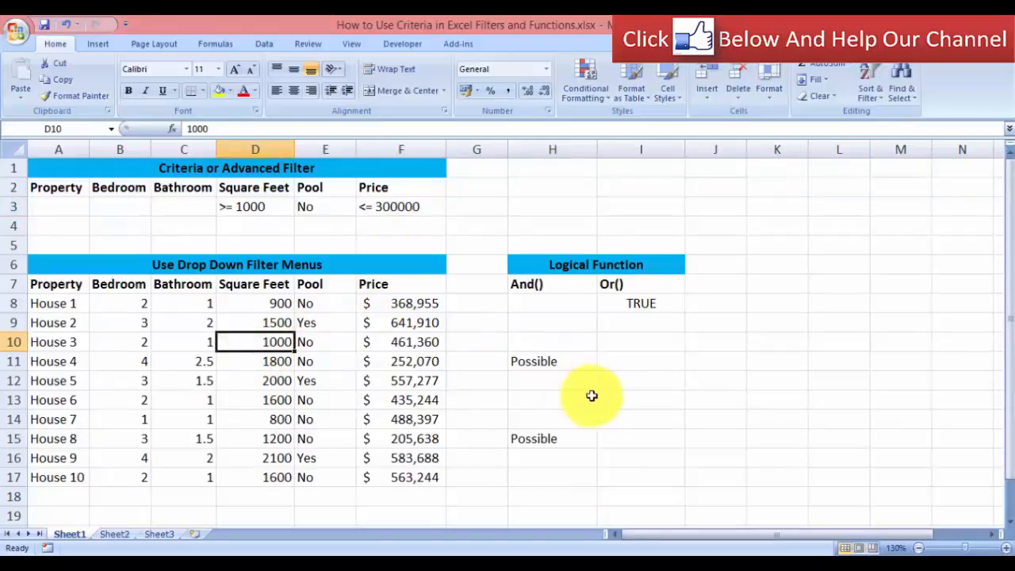
left_click(583, 364)
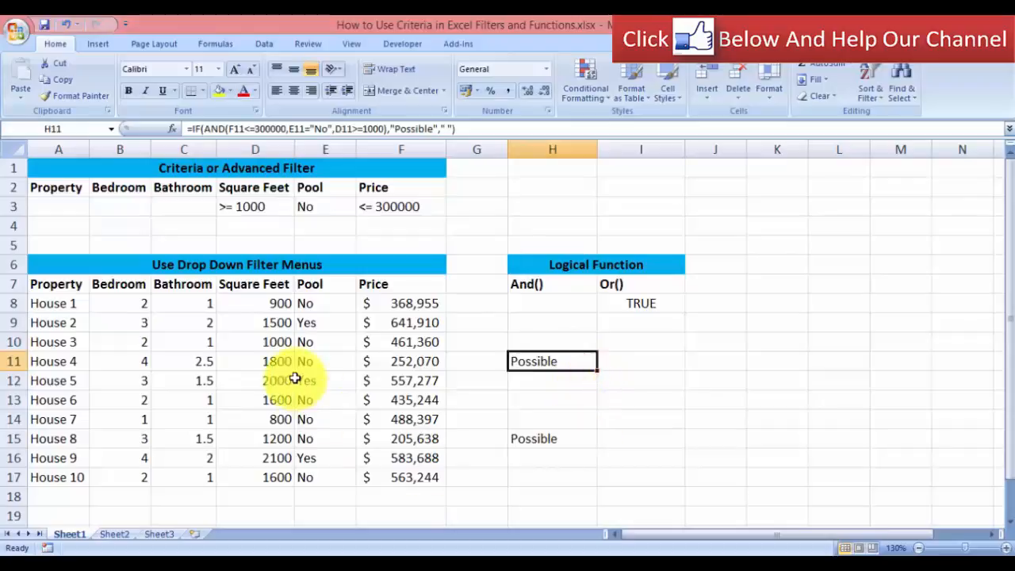
Clear the IF/AND formulas from cells H15 and H11
left_click(549, 440)
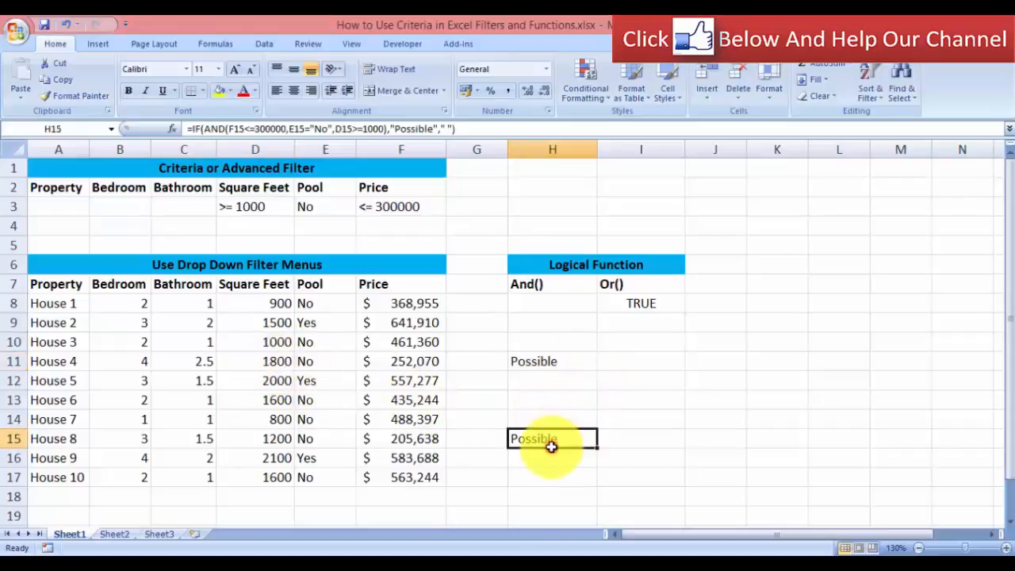
key("BackSpace")
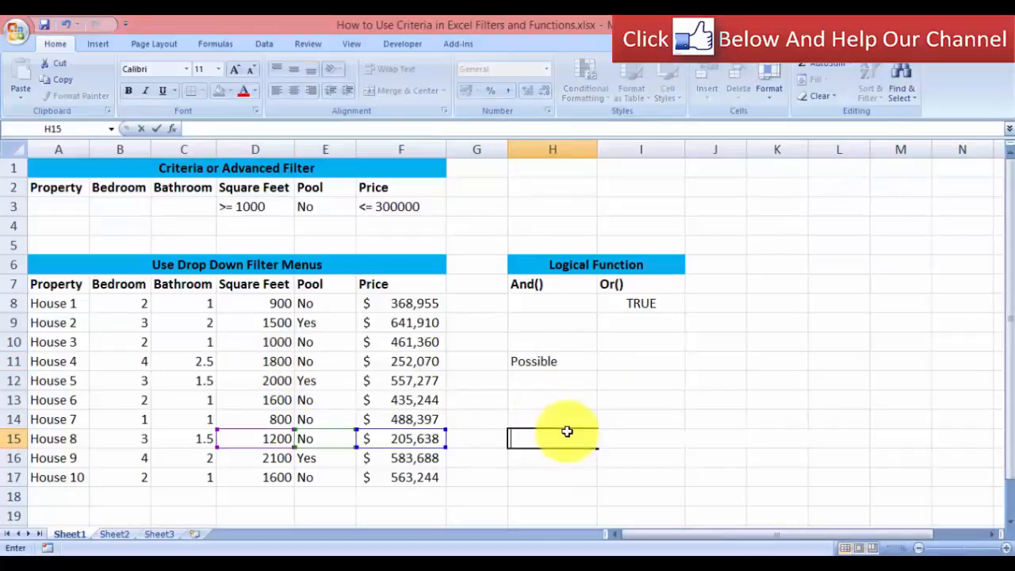
left_click(566, 362)
key("Delete")
left_click(676, 403)
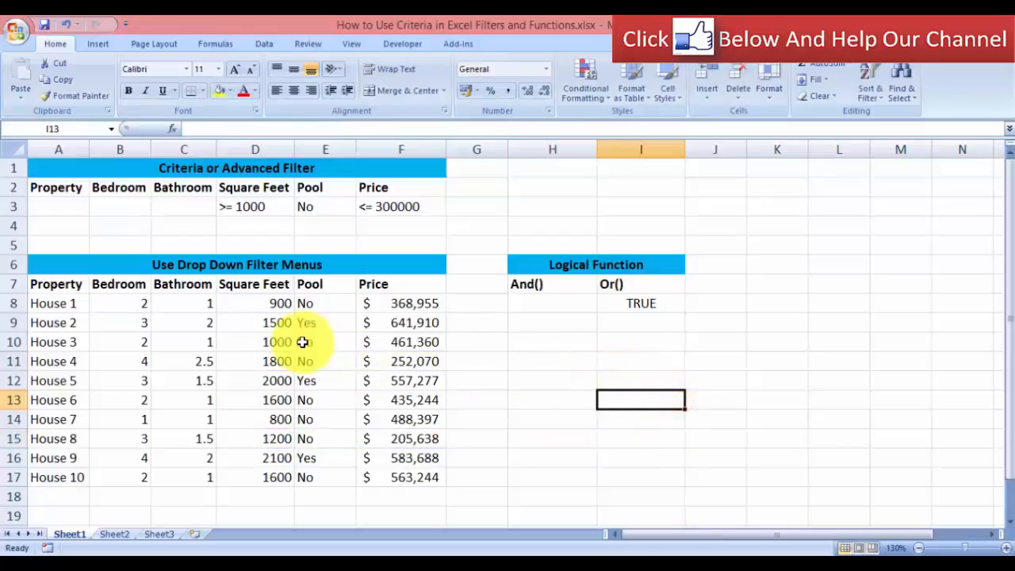
Start an Advanced Filter on the house list $A$7:$F$17 and set it to copy the results to another location
left_click(272, 343)
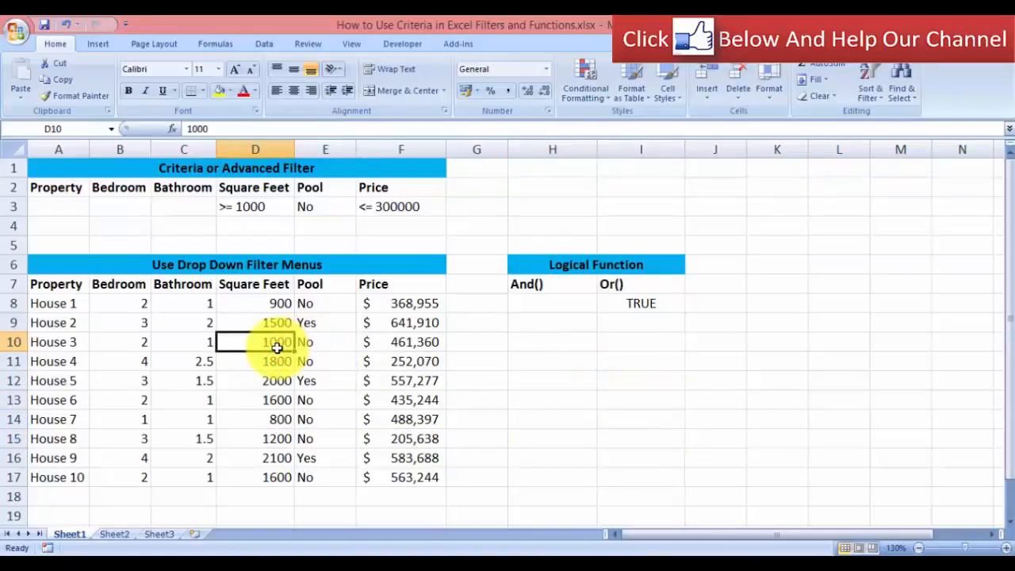
left_click(267, 49)
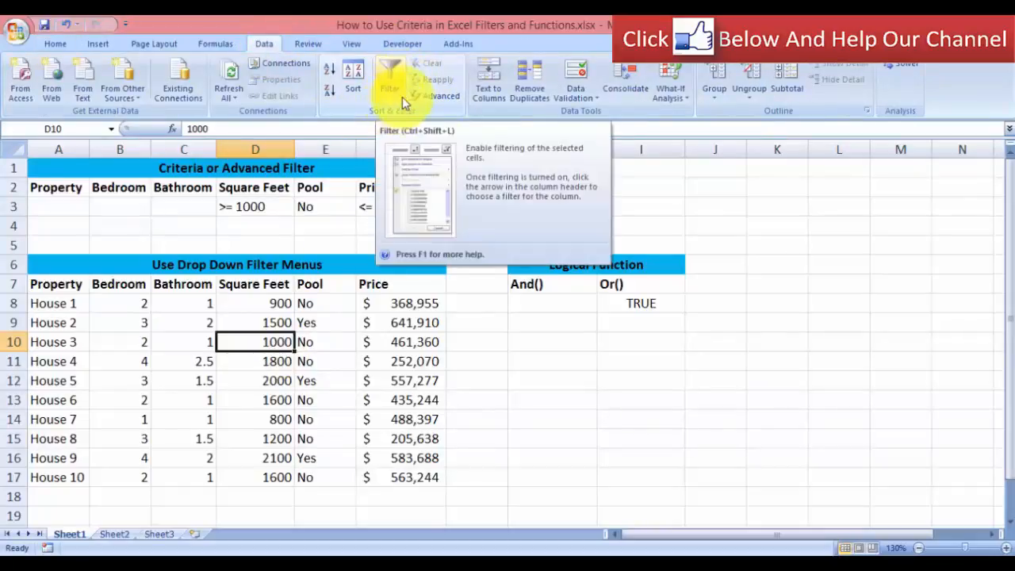
left_click(444, 97)
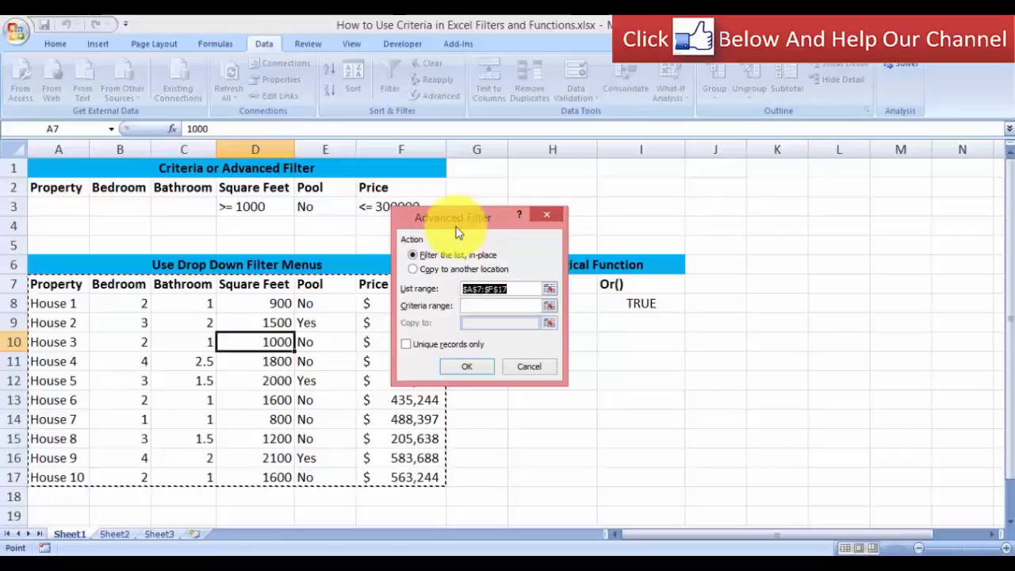
left_click(415, 270)
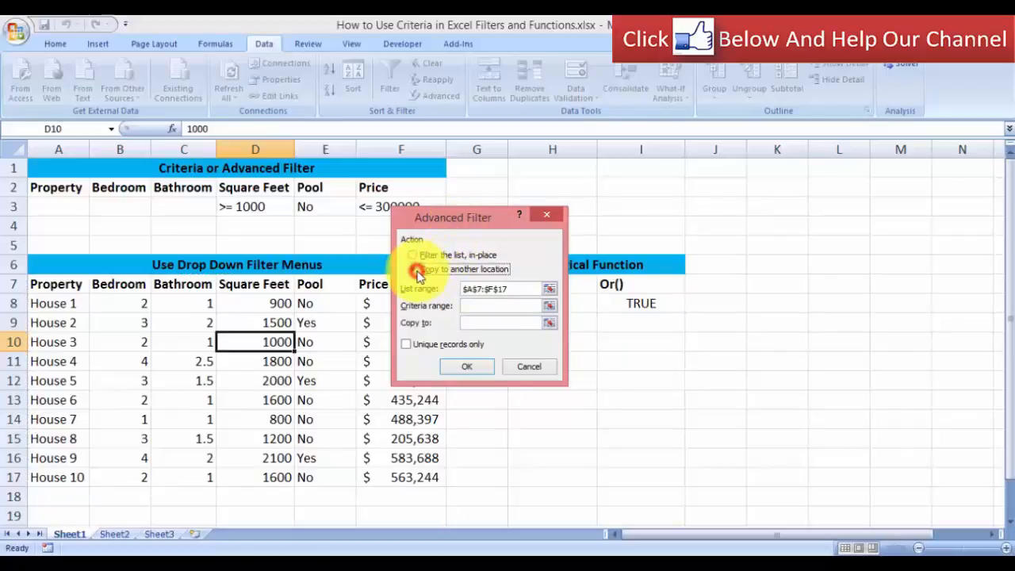
left_click(512, 292)
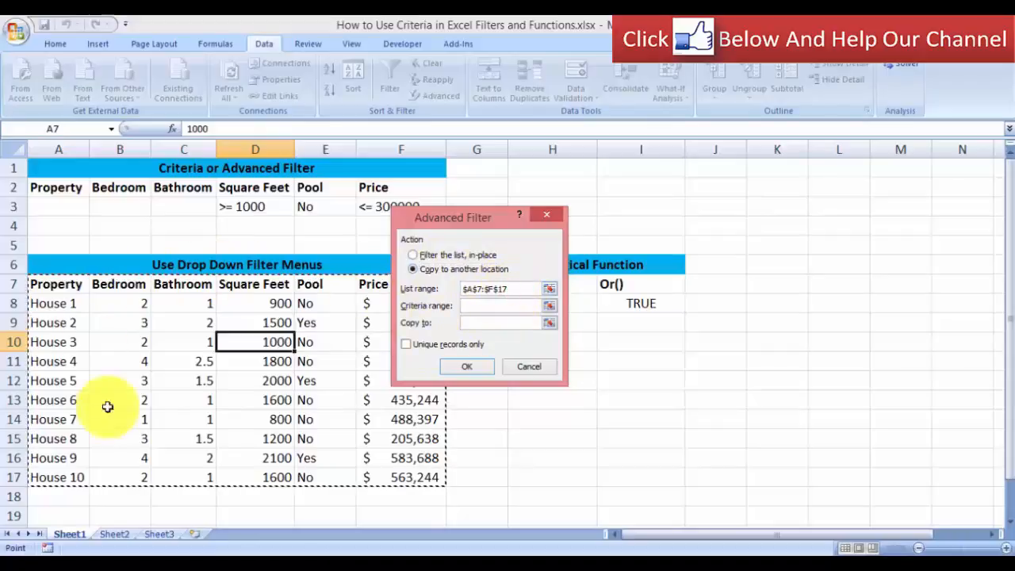